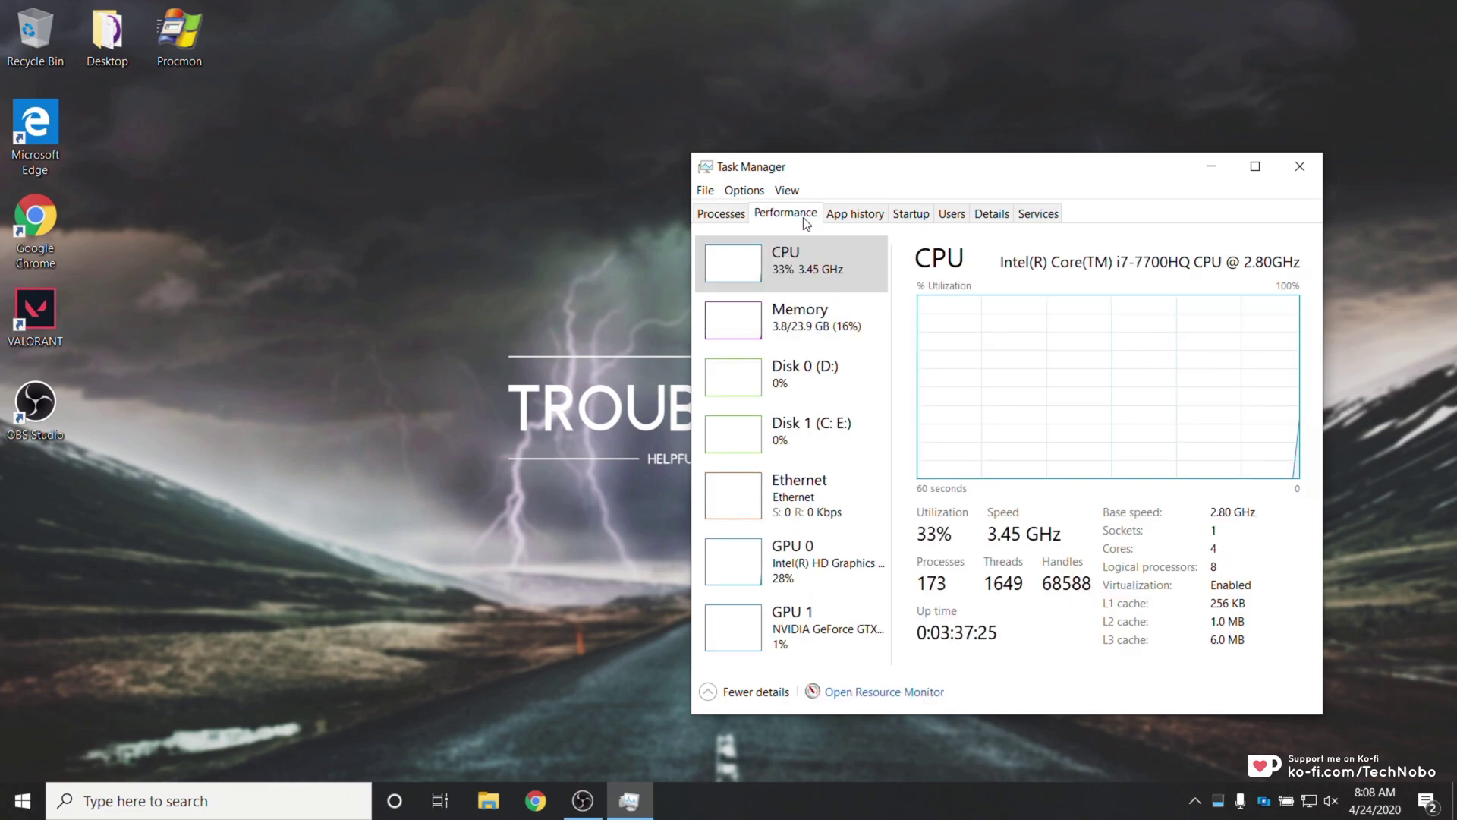
Step: Check the Intel HD Graphics 630 and NVIDIA GeForce GTX 1050 usage graphs, then close Task Manager
left_click(793, 562)
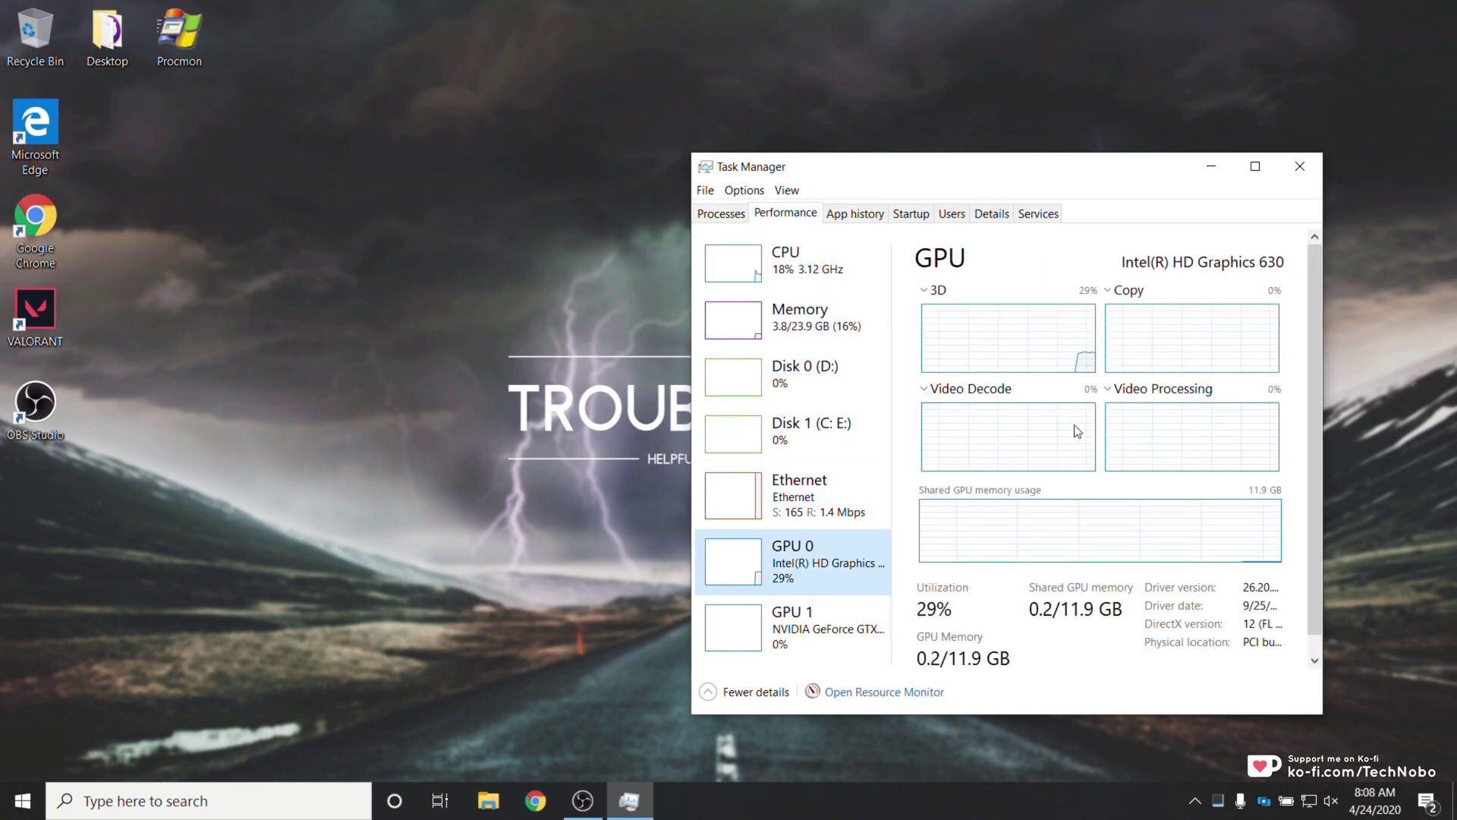
left_click(797, 633)
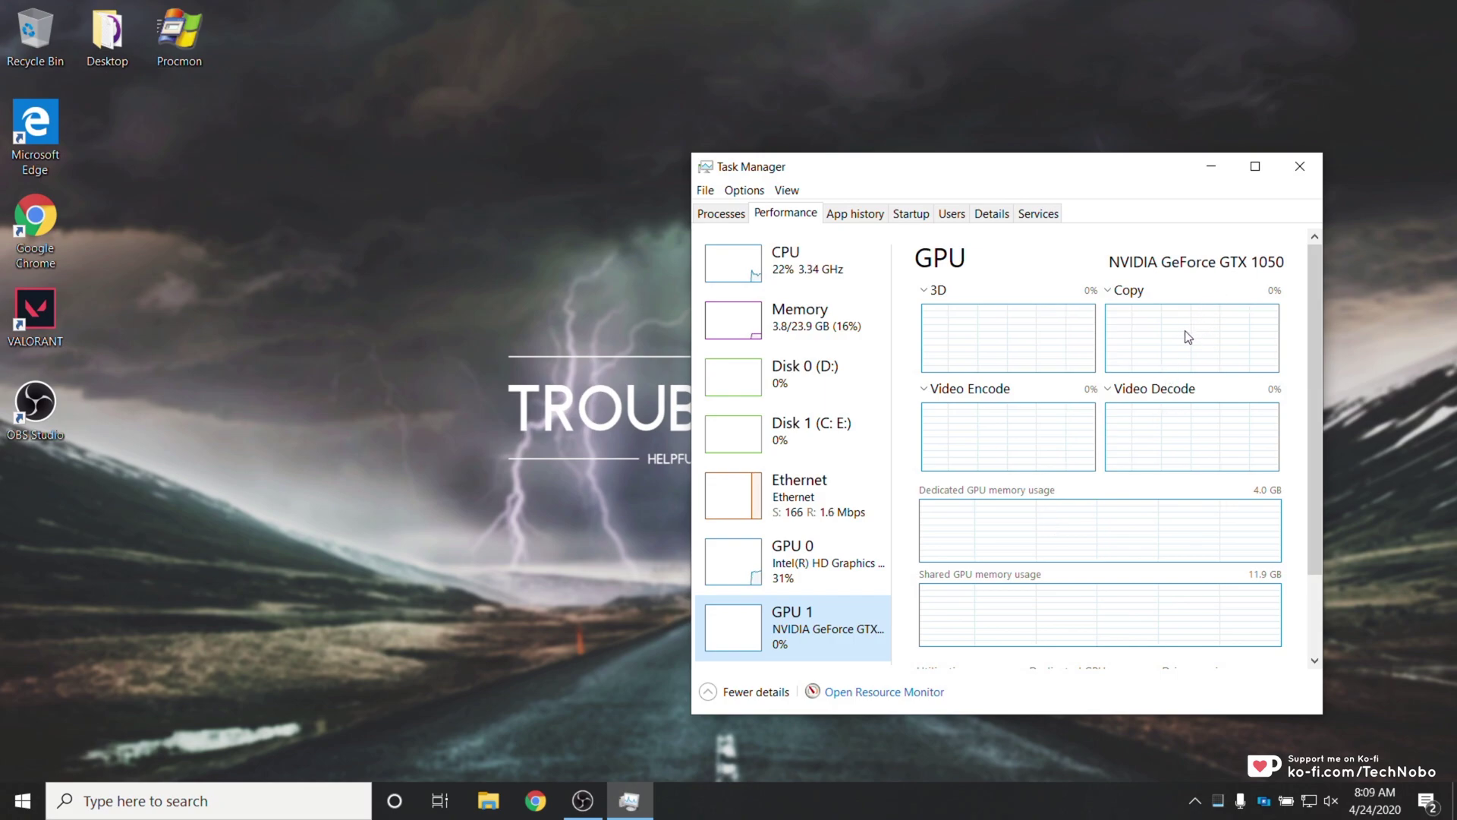
left_click(1299, 166)
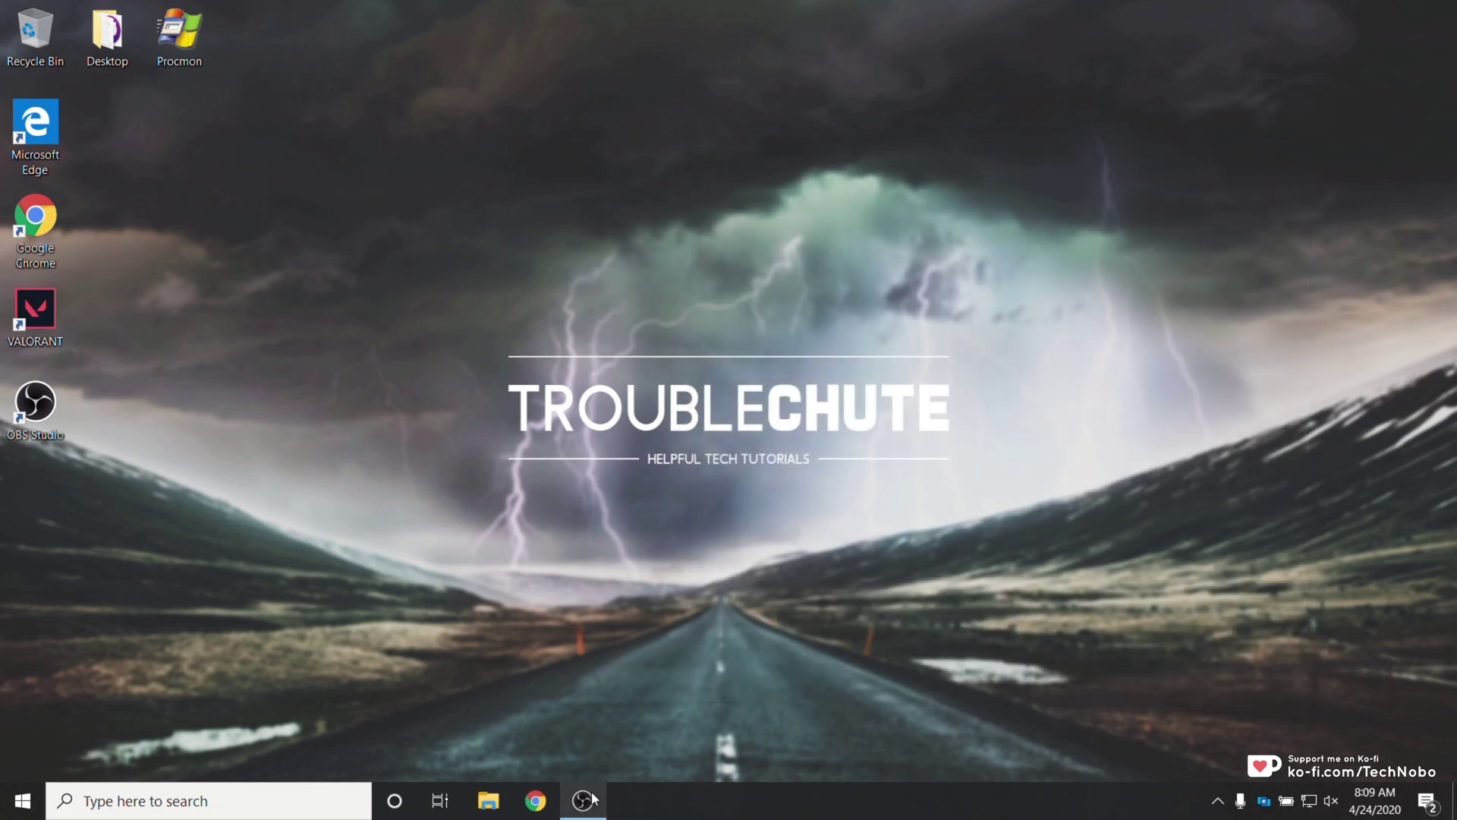
Step: Restore OBS, reposition the Display Capture source, and review its properties without saving changes
left_click(582, 800)
left_click(539, 560)
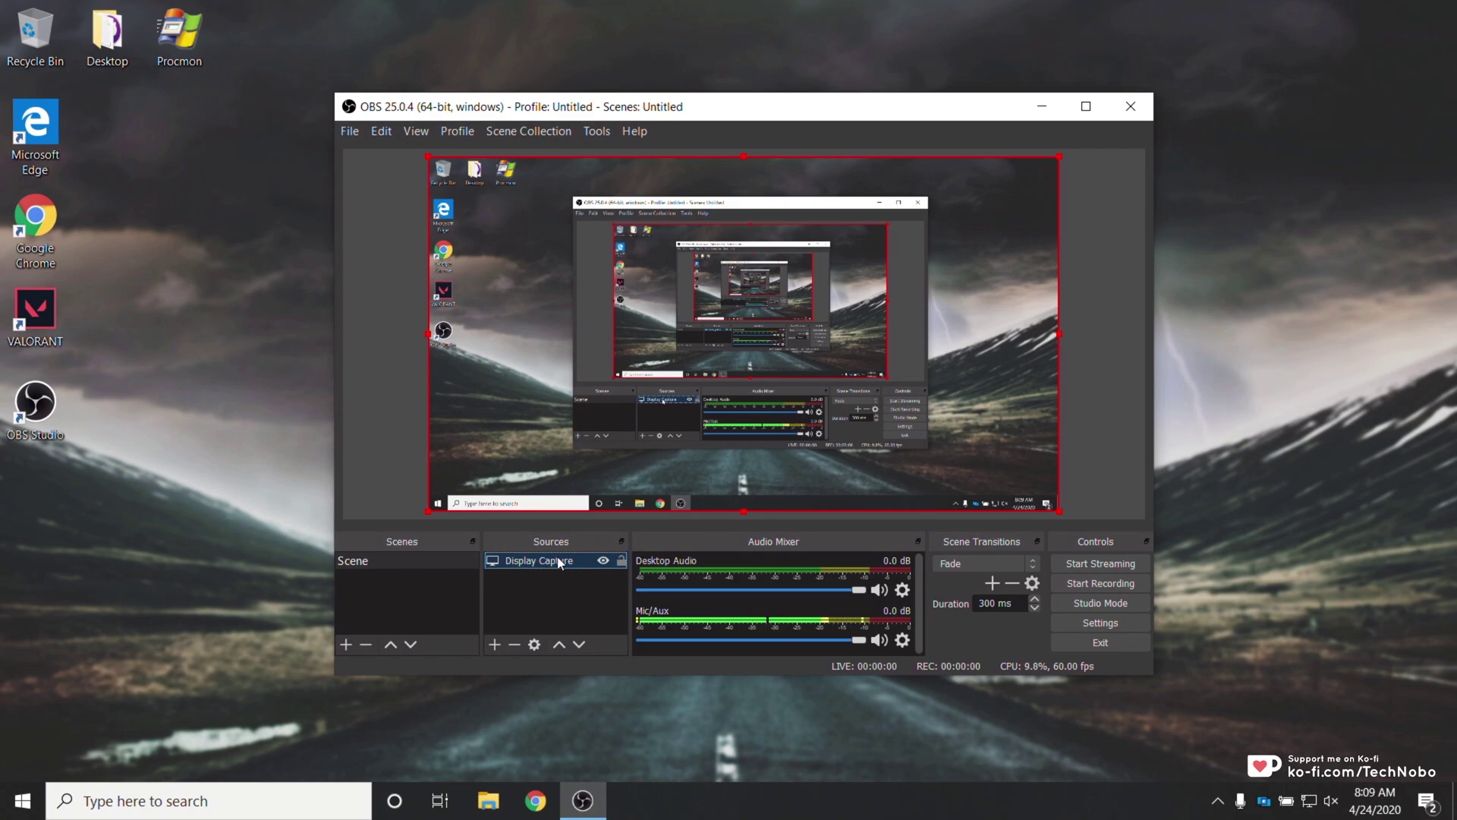
left_click_drag(531, 299, 1133, 571)
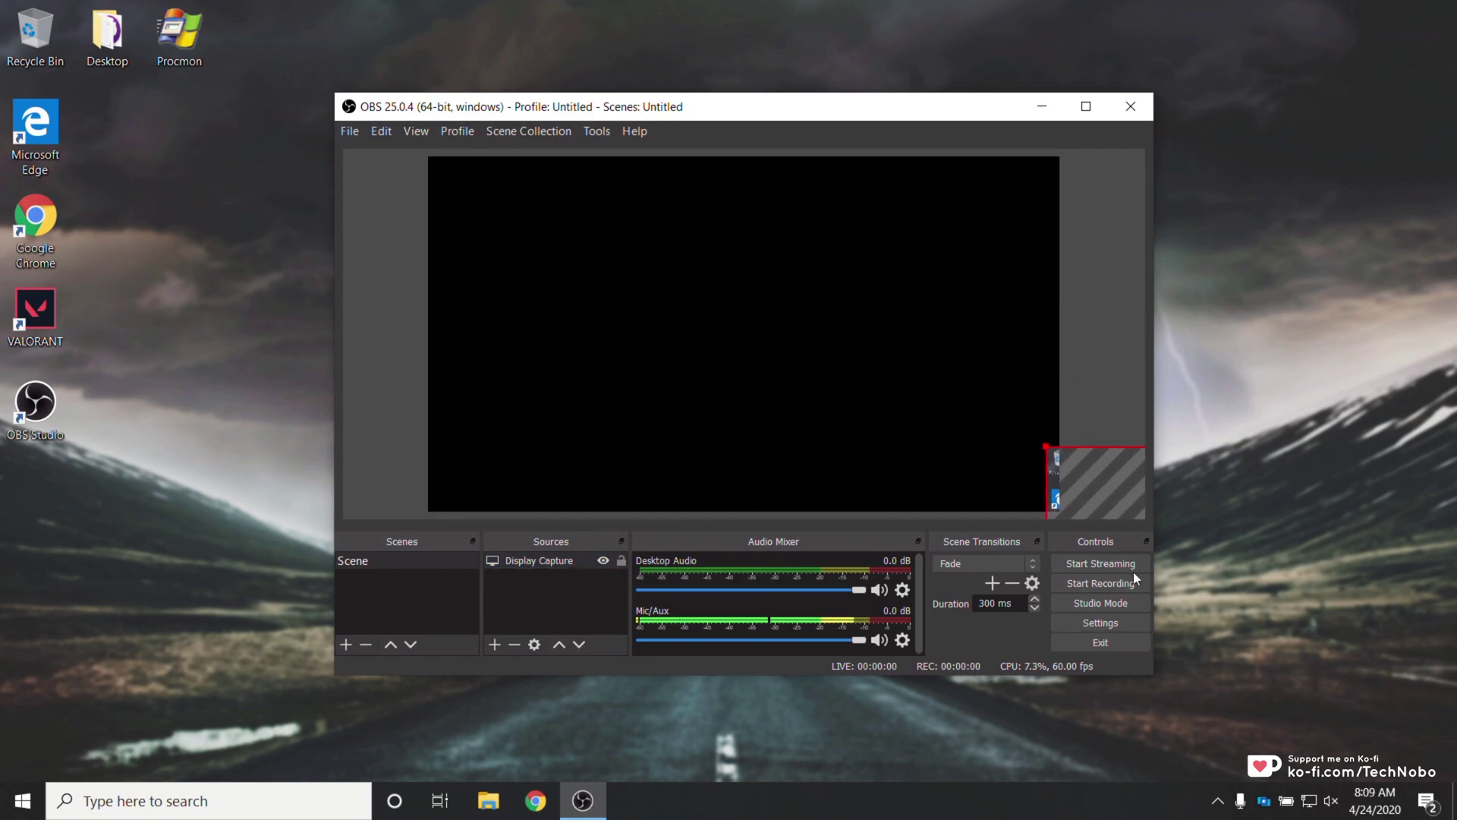
left_click_drag(1097, 486, 928, 448)
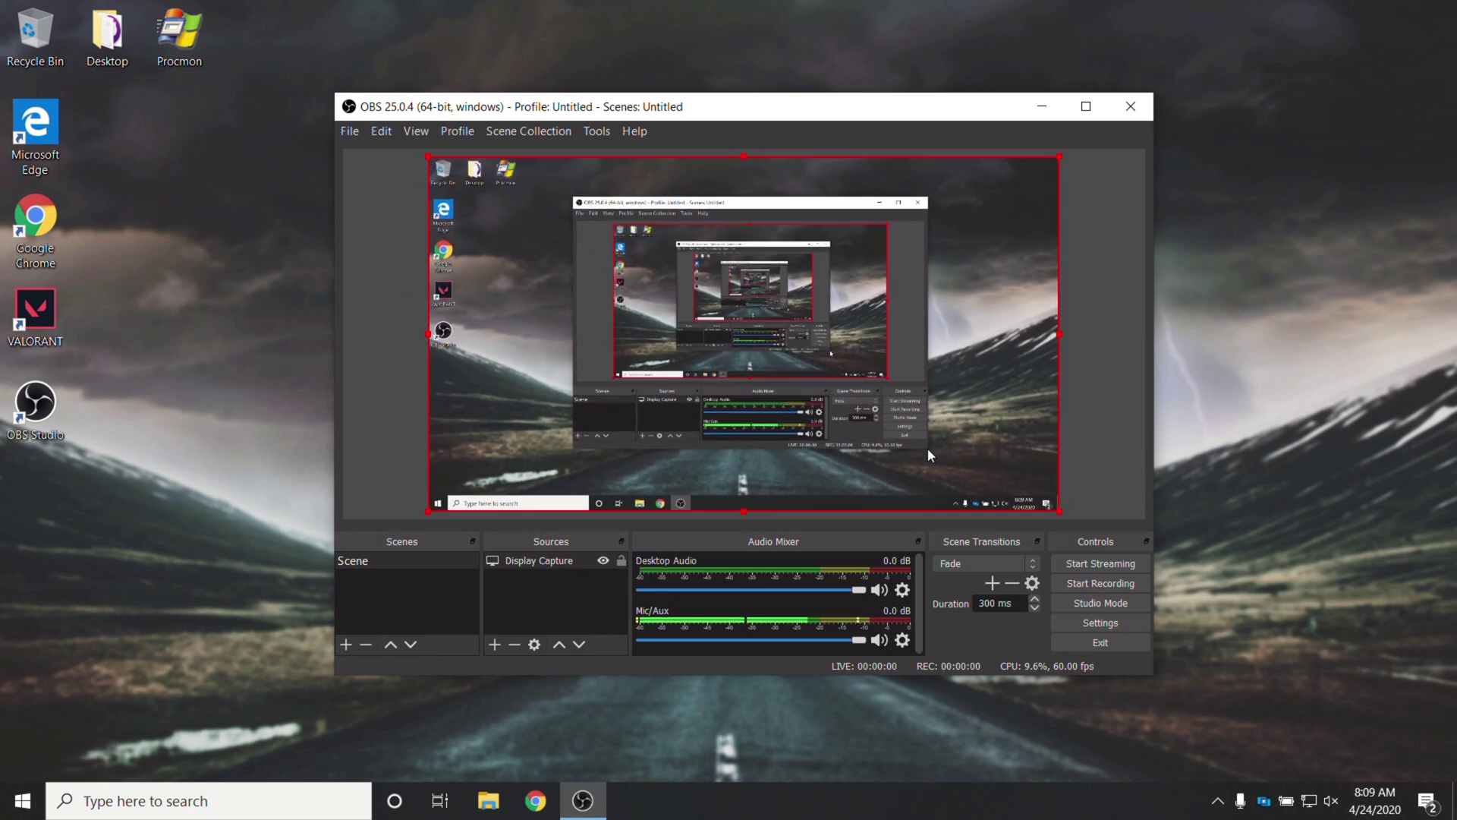
double_click(535, 563)
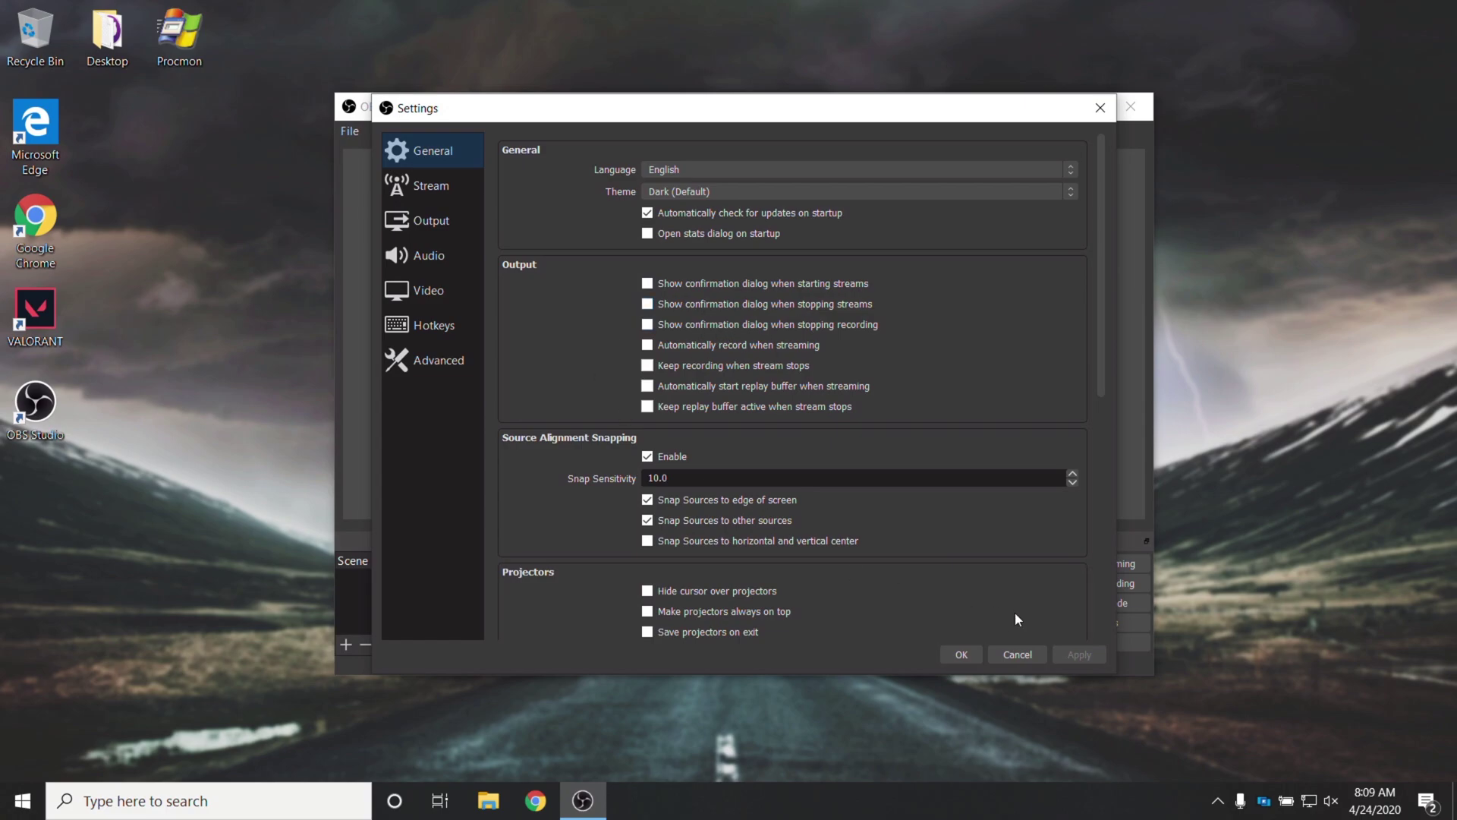
left_click(1014, 653)
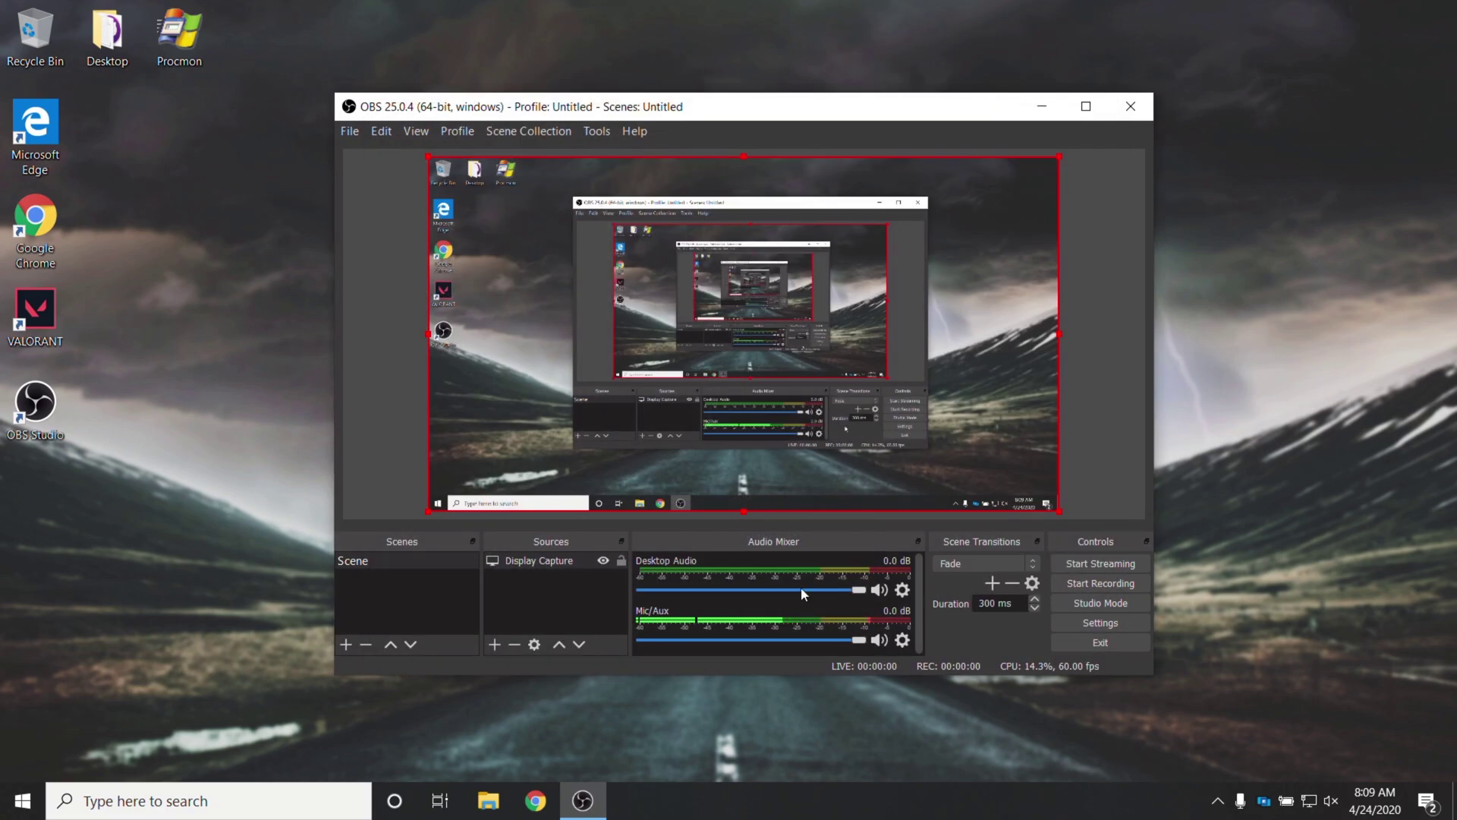
Step: Apply Transform > Fit to screen to the Display Capture source
right_click(554, 567)
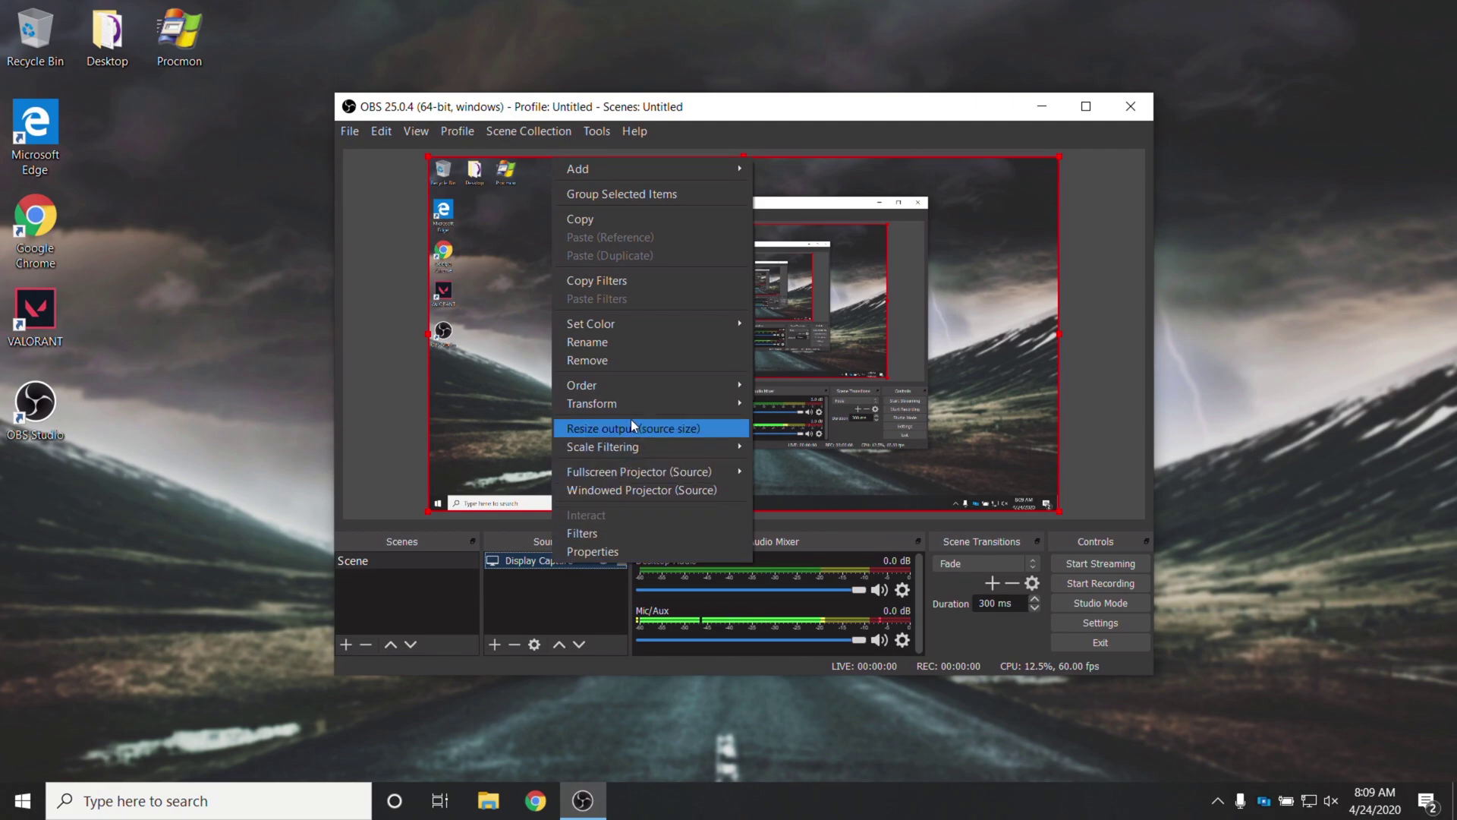
mouse_move(626, 402)
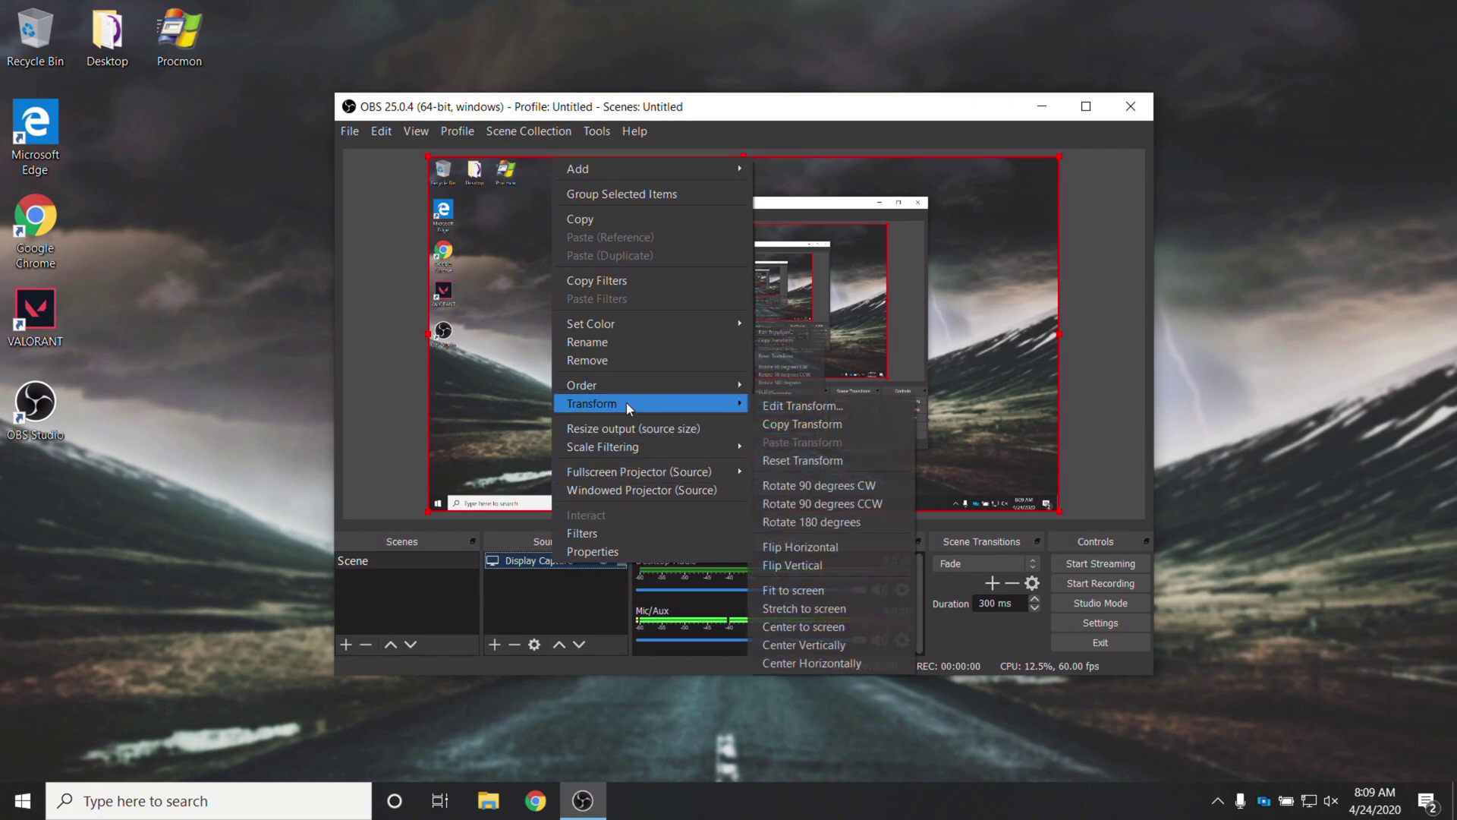
left_click(832, 593)
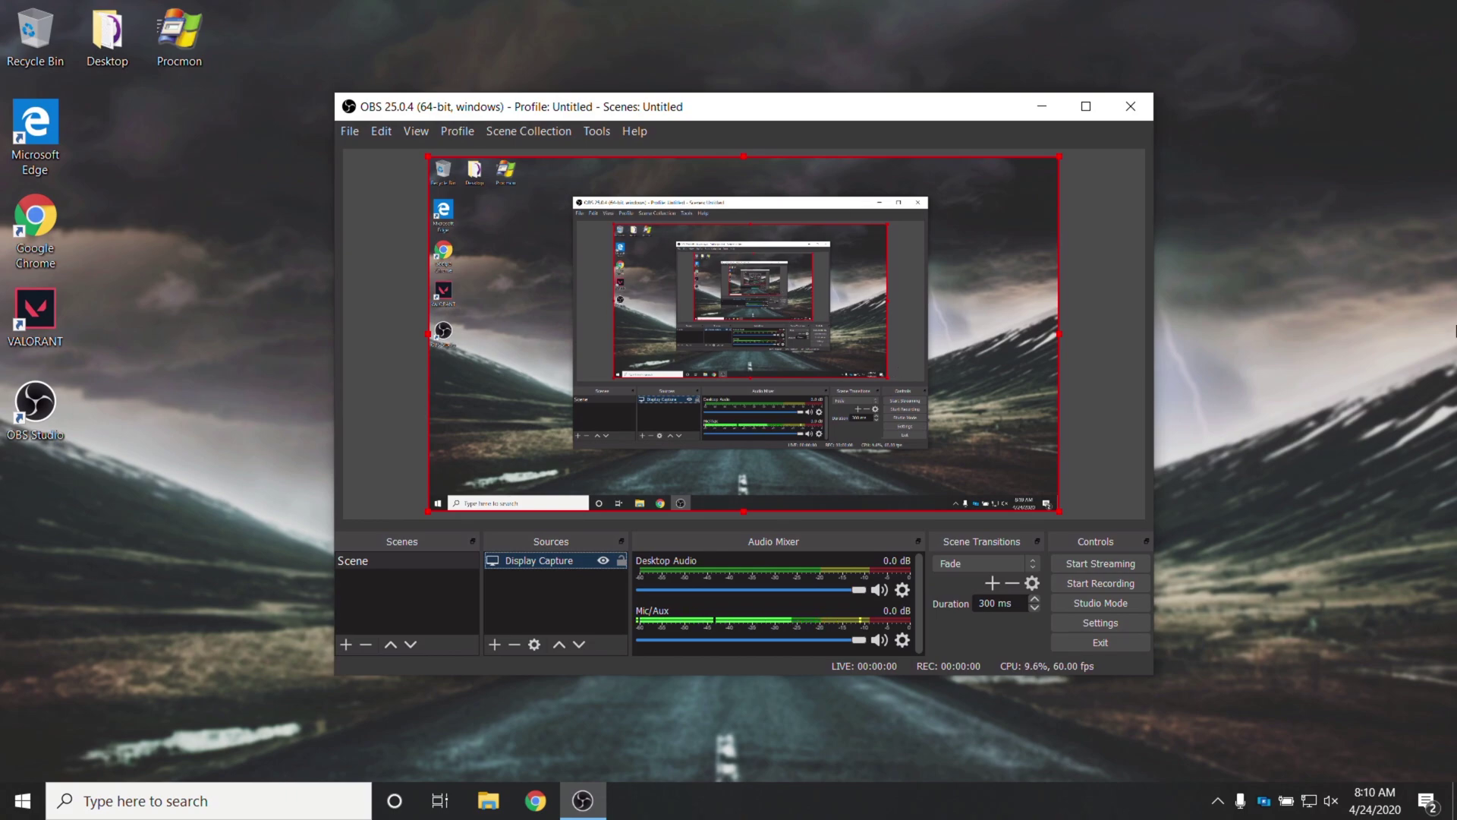
Step: Minimize OBS and read the wiki's 'Configure your system for Display Capture' section in Chrome
left_click(1038, 104)
left_click(535, 799)
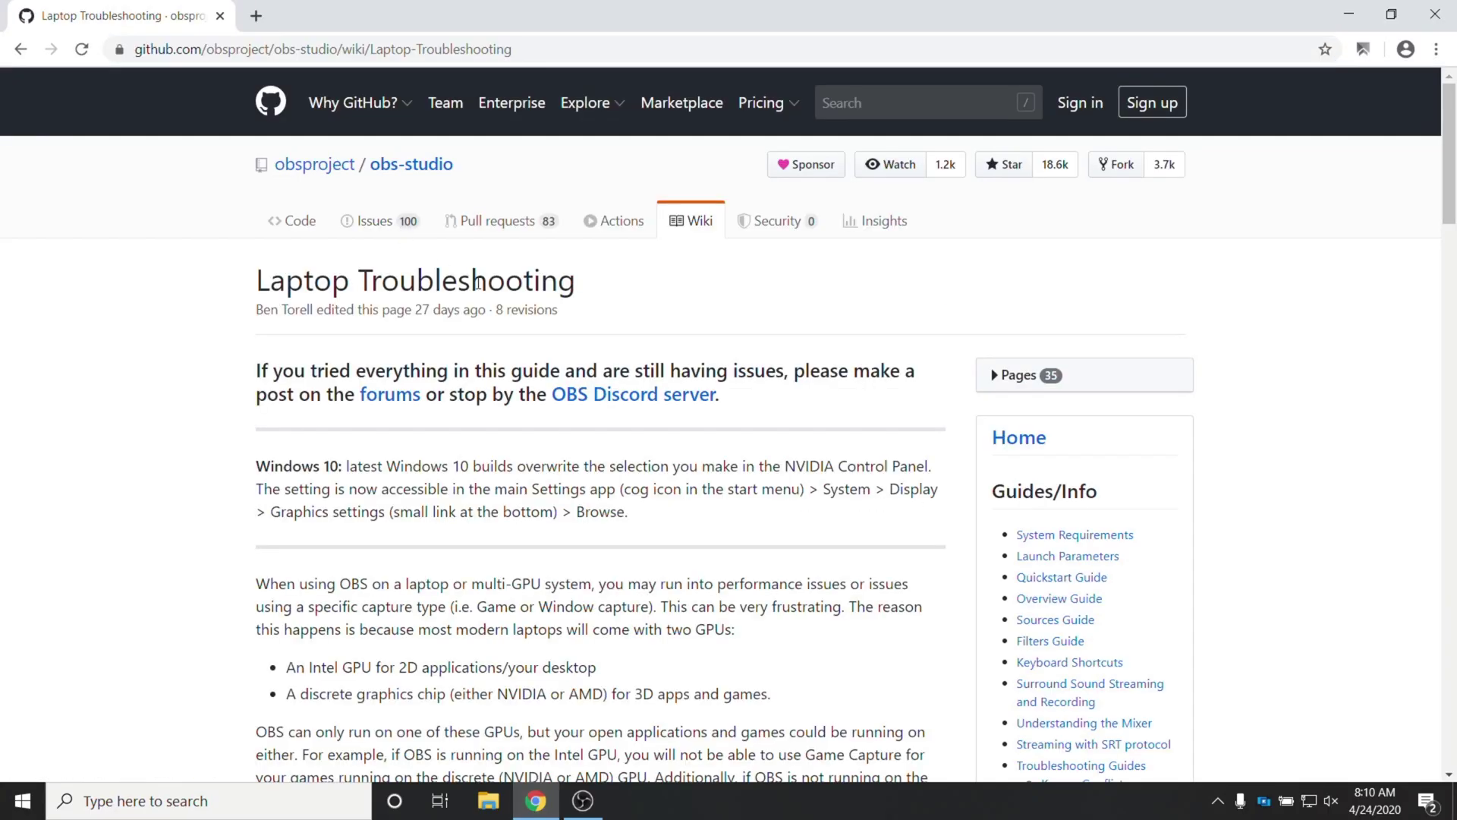
scroll(478, 282, "down", 20)
scroll(478, 283, "down", 8)
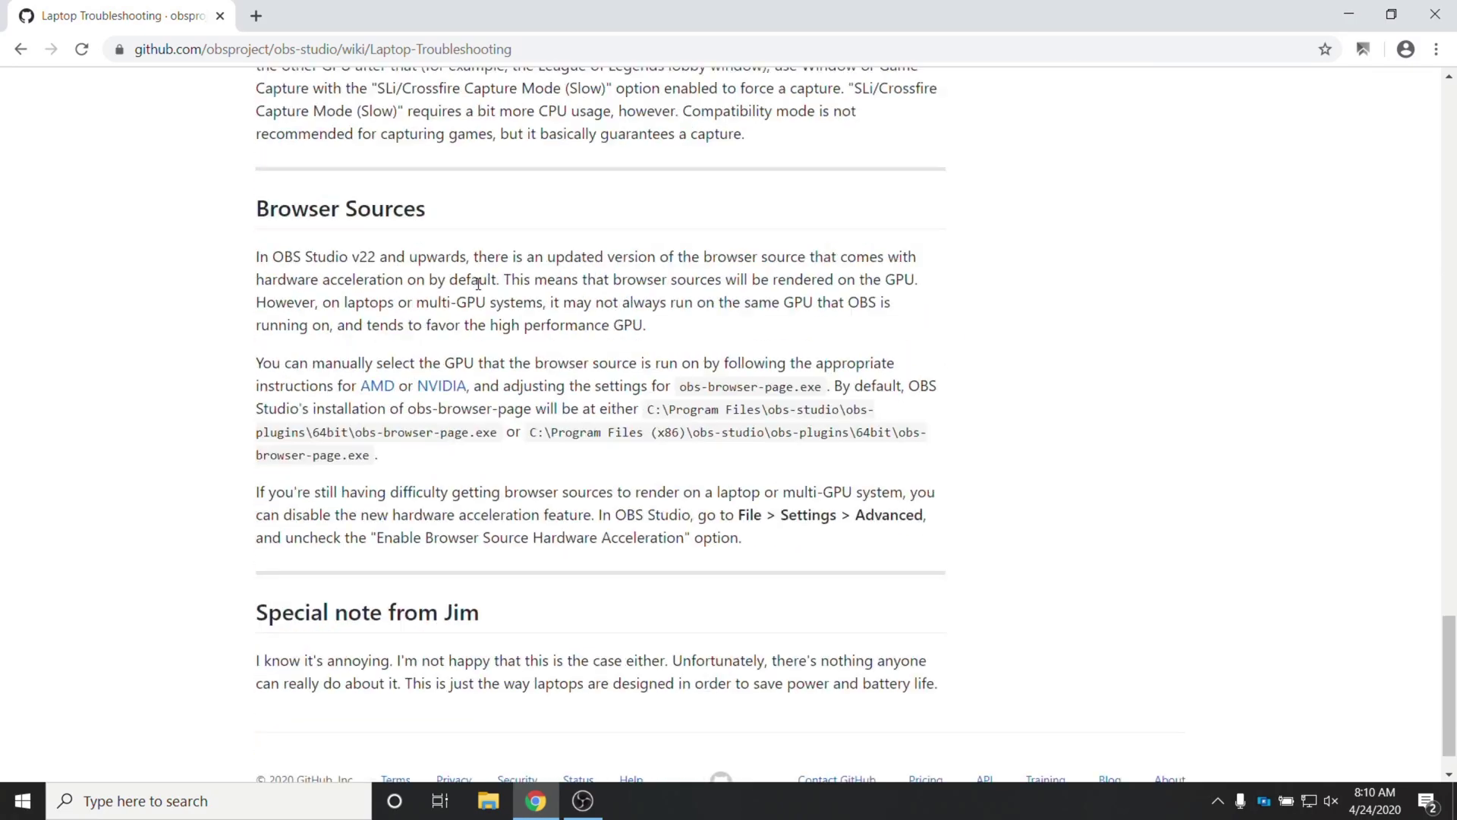
scroll(478, 282, "up", 14)
scroll(478, 284, "up", 1)
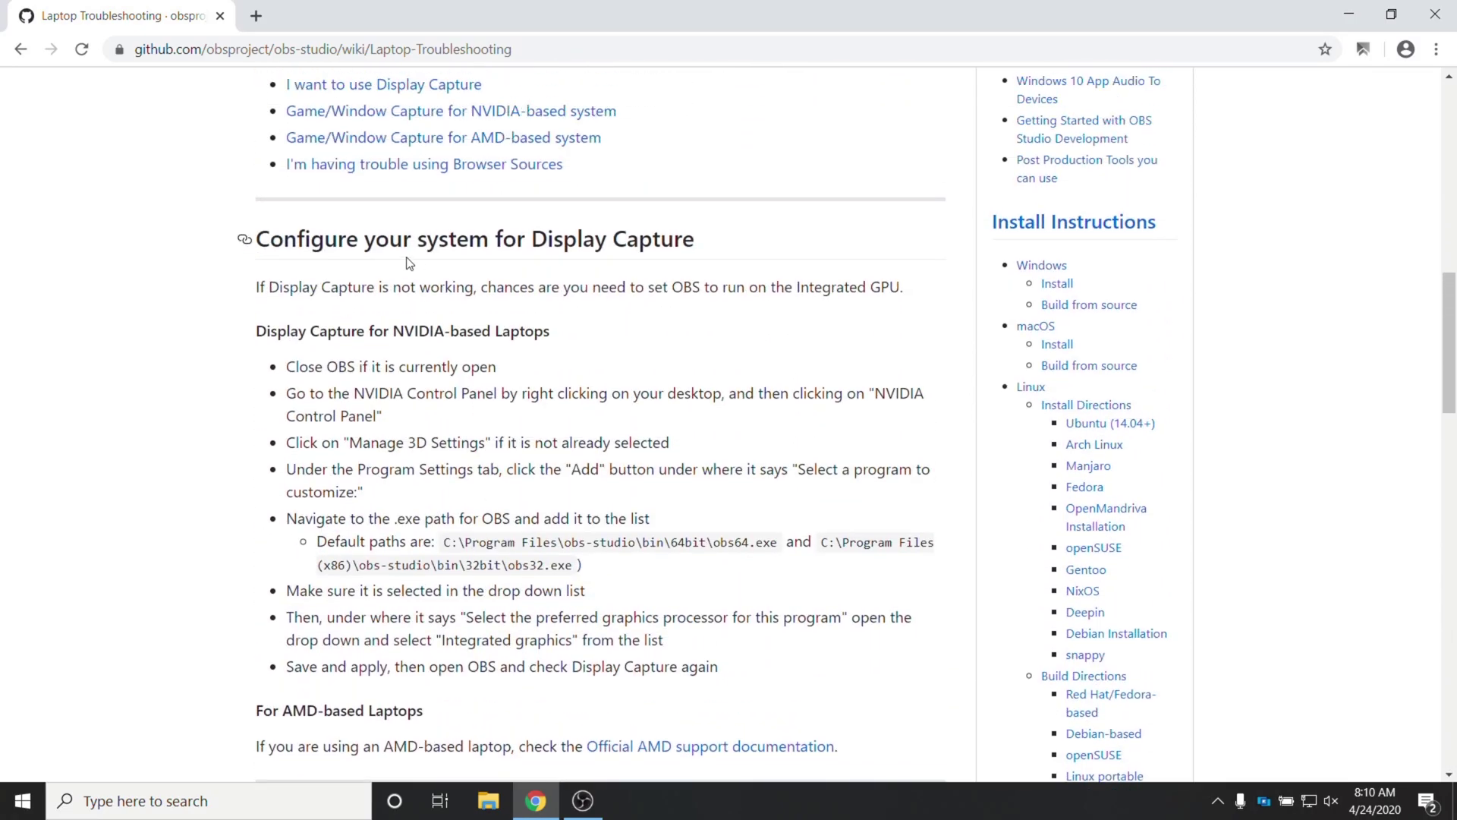
scroll(478, 284, "down", 1)
left_click_drag(270, 146, 683, 143)
left_click_drag(697, 149, 267, 150)
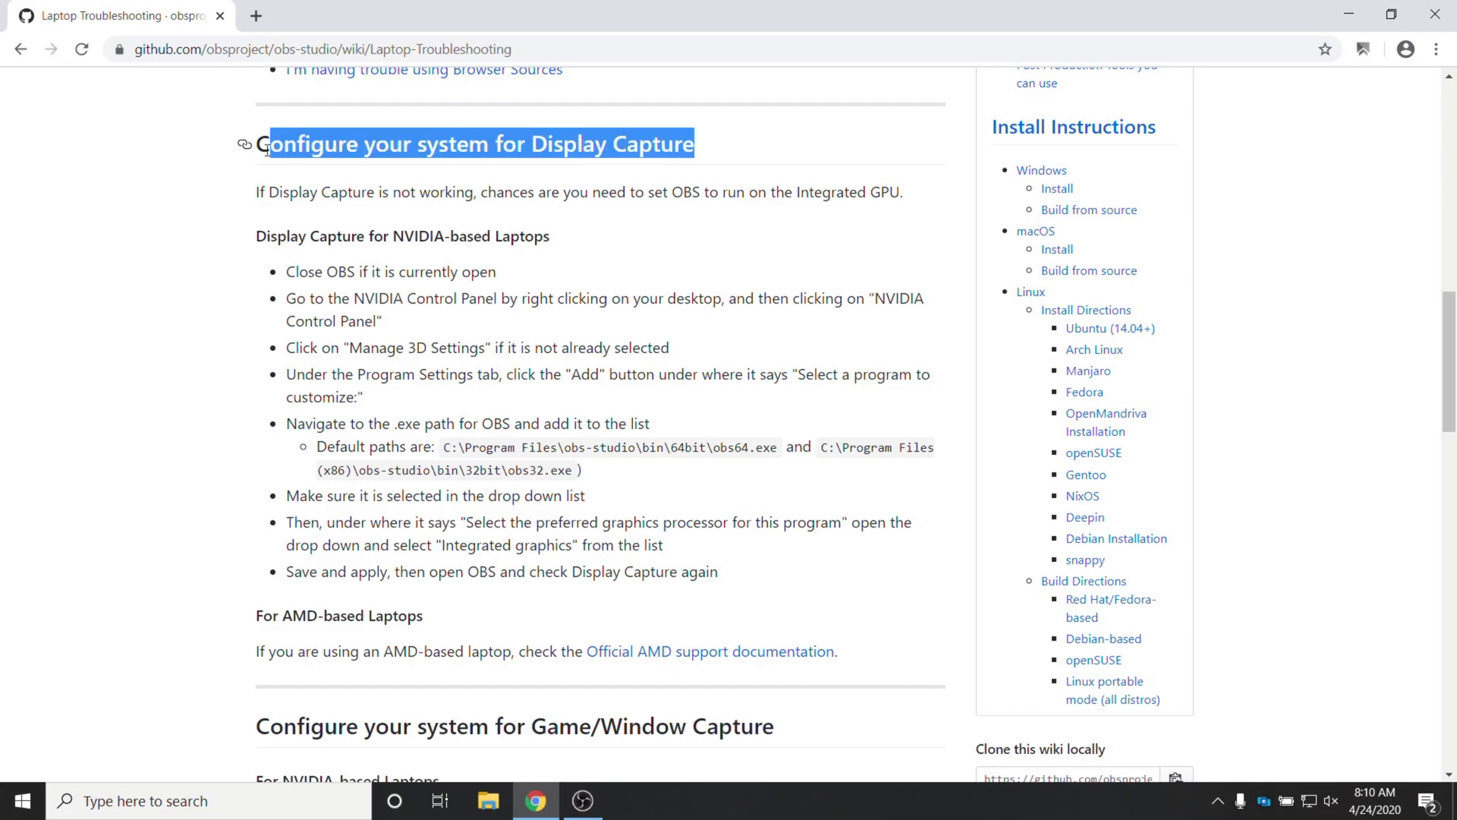
scroll(471, 334, "down", 12)
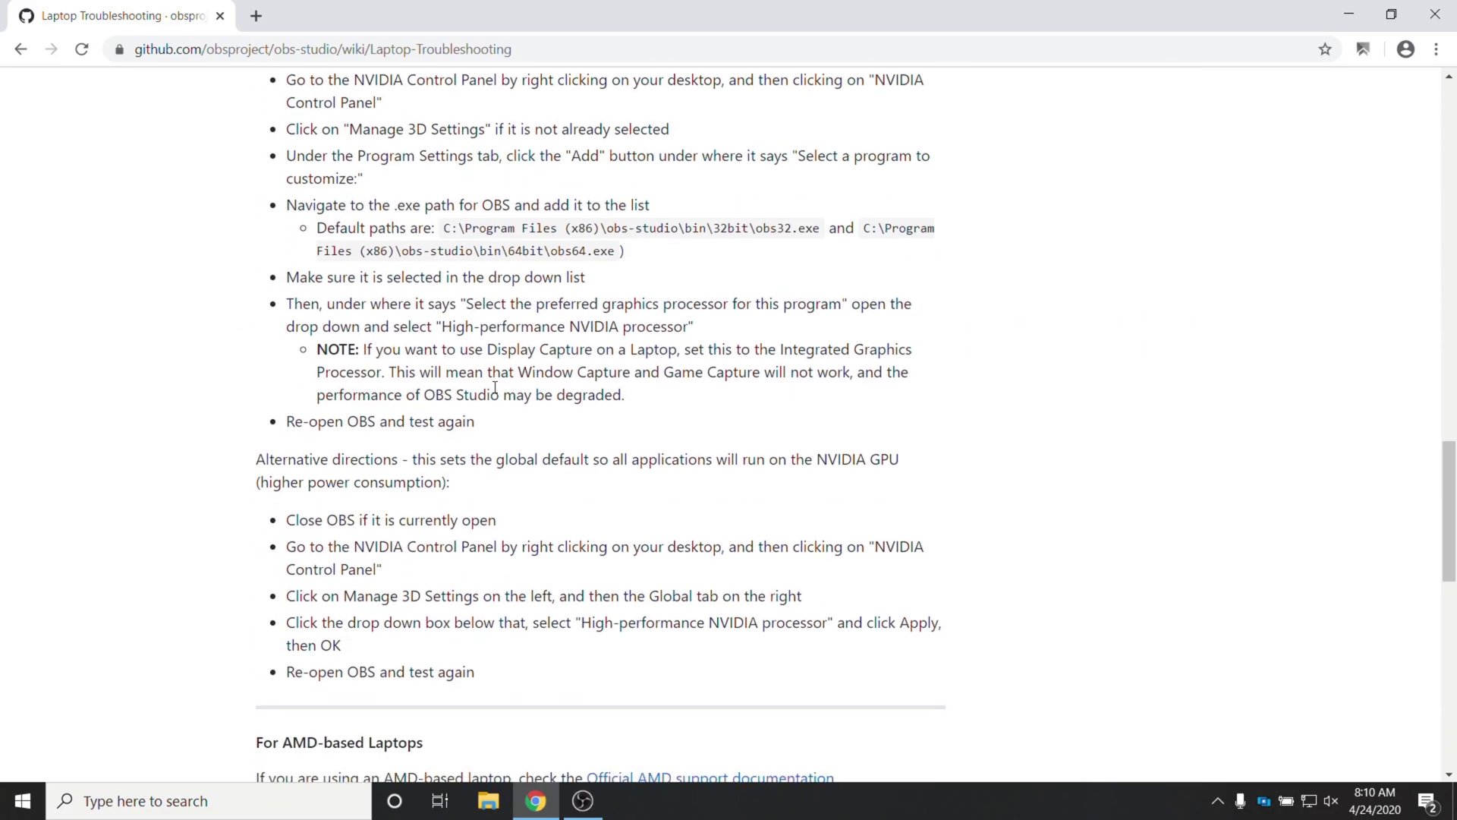
scroll(526, 220, "up", 5)
scroll(526, 220, "up", 10)
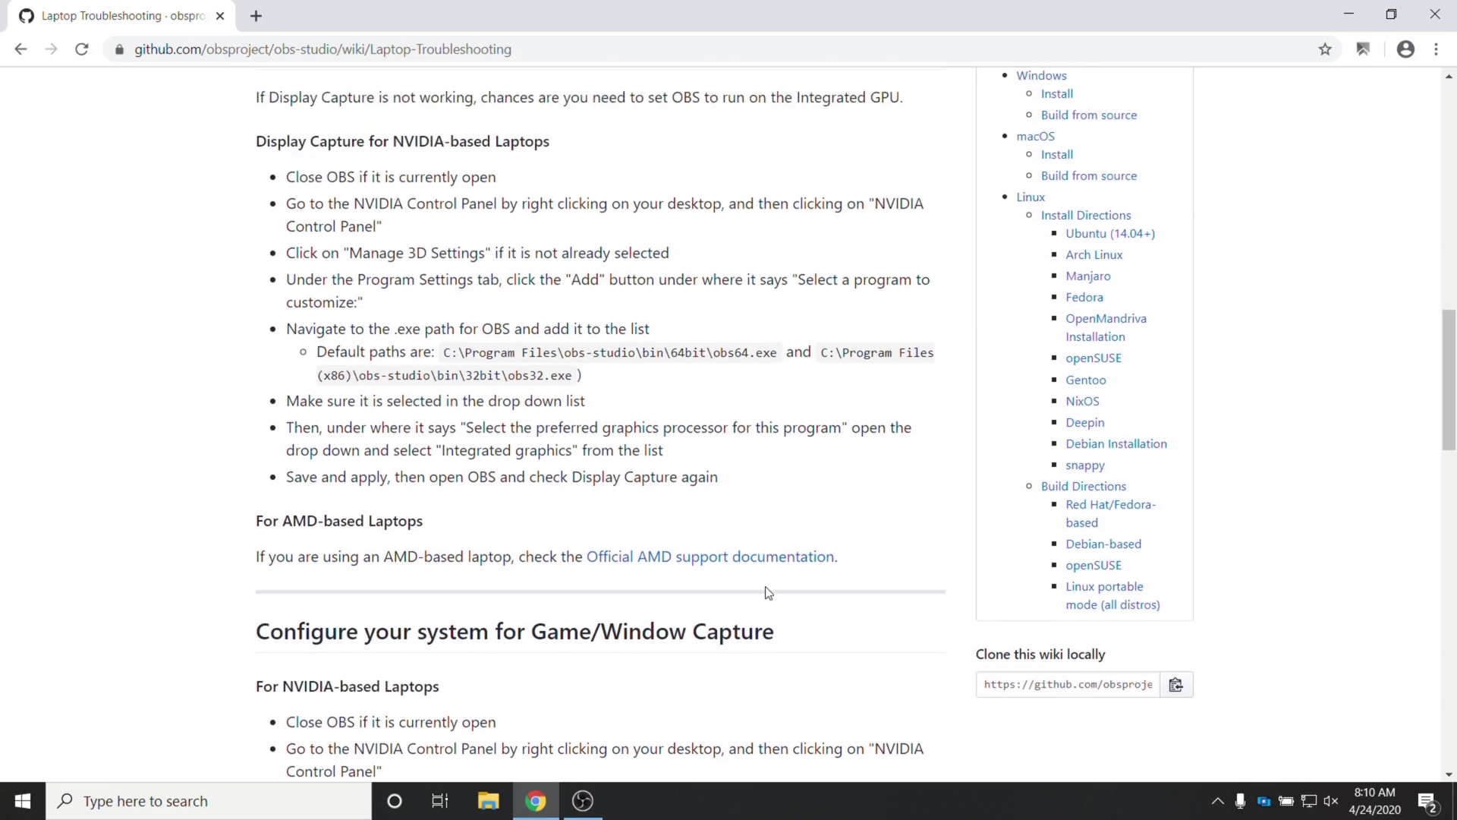
left_click(745, 389)
Step: Review the NVIDIA steps and AMD note, check the AMD support article, then minimize Chrome
scroll(744, 387, "down", 3)
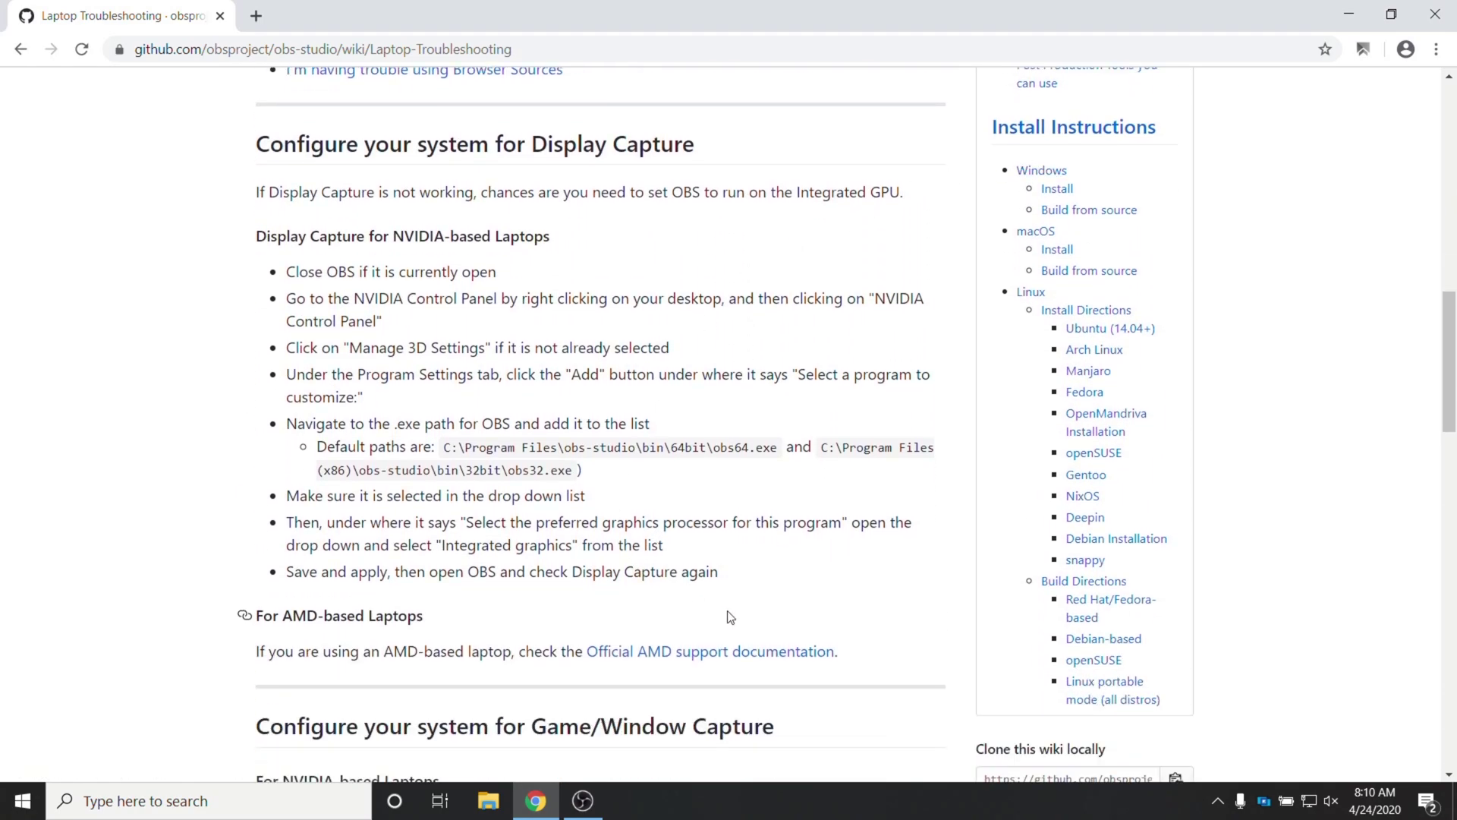
left_click_drag(720, 577, 286, 274)
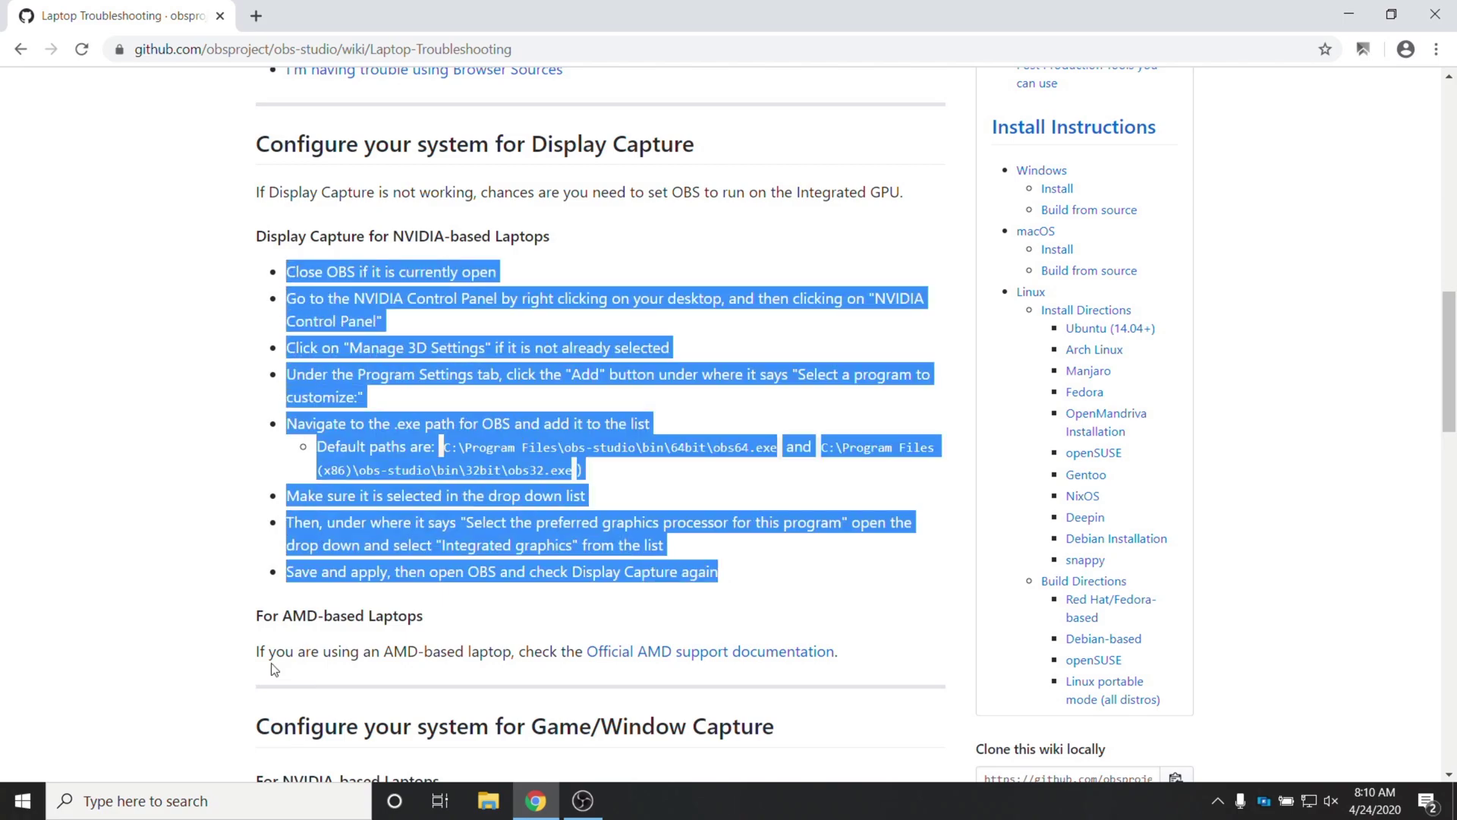
left_click_drag(254, 653, 851, 651)
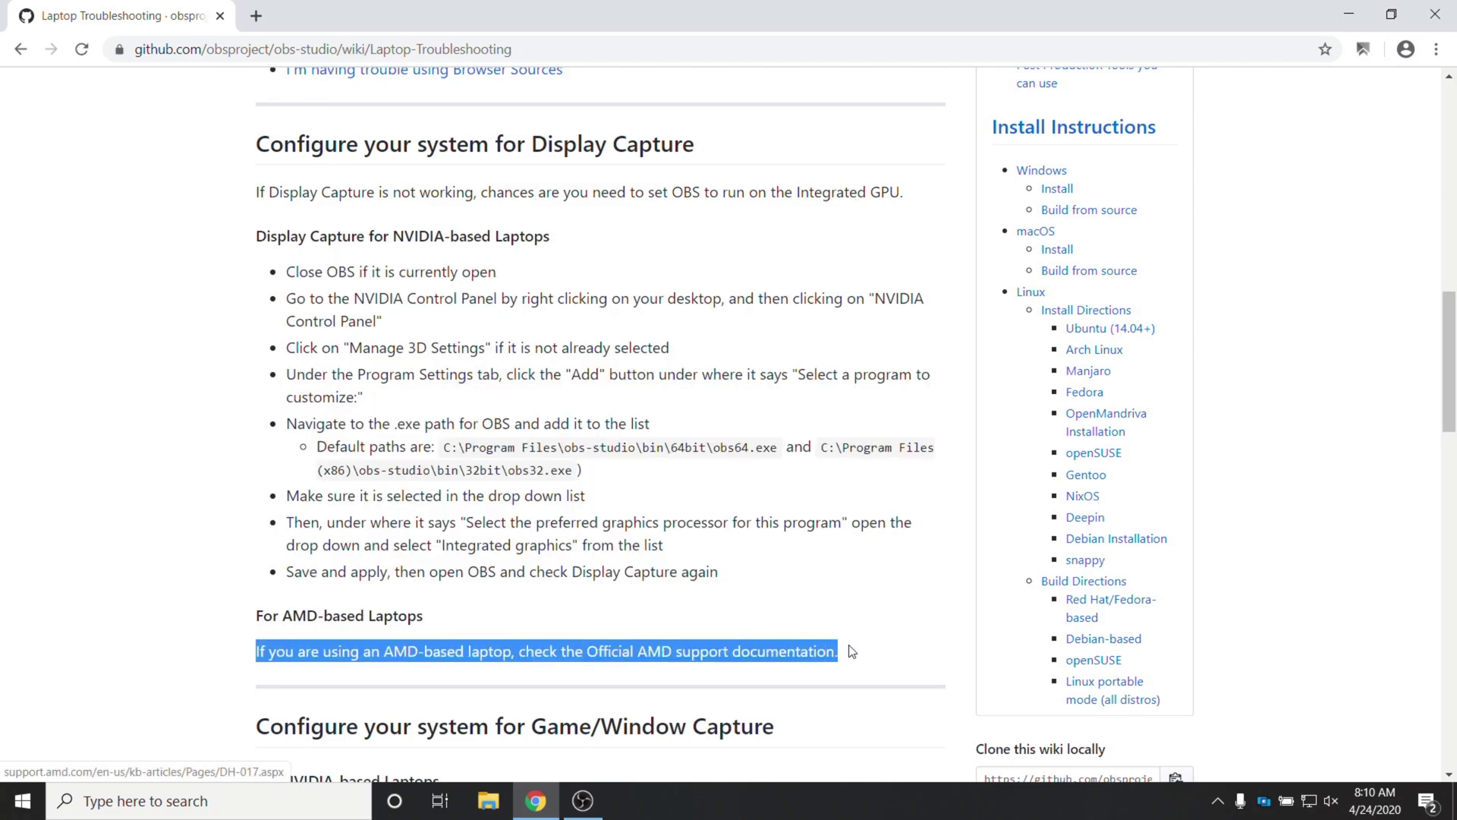
left_click(851, 651)
right_click(770, 654)
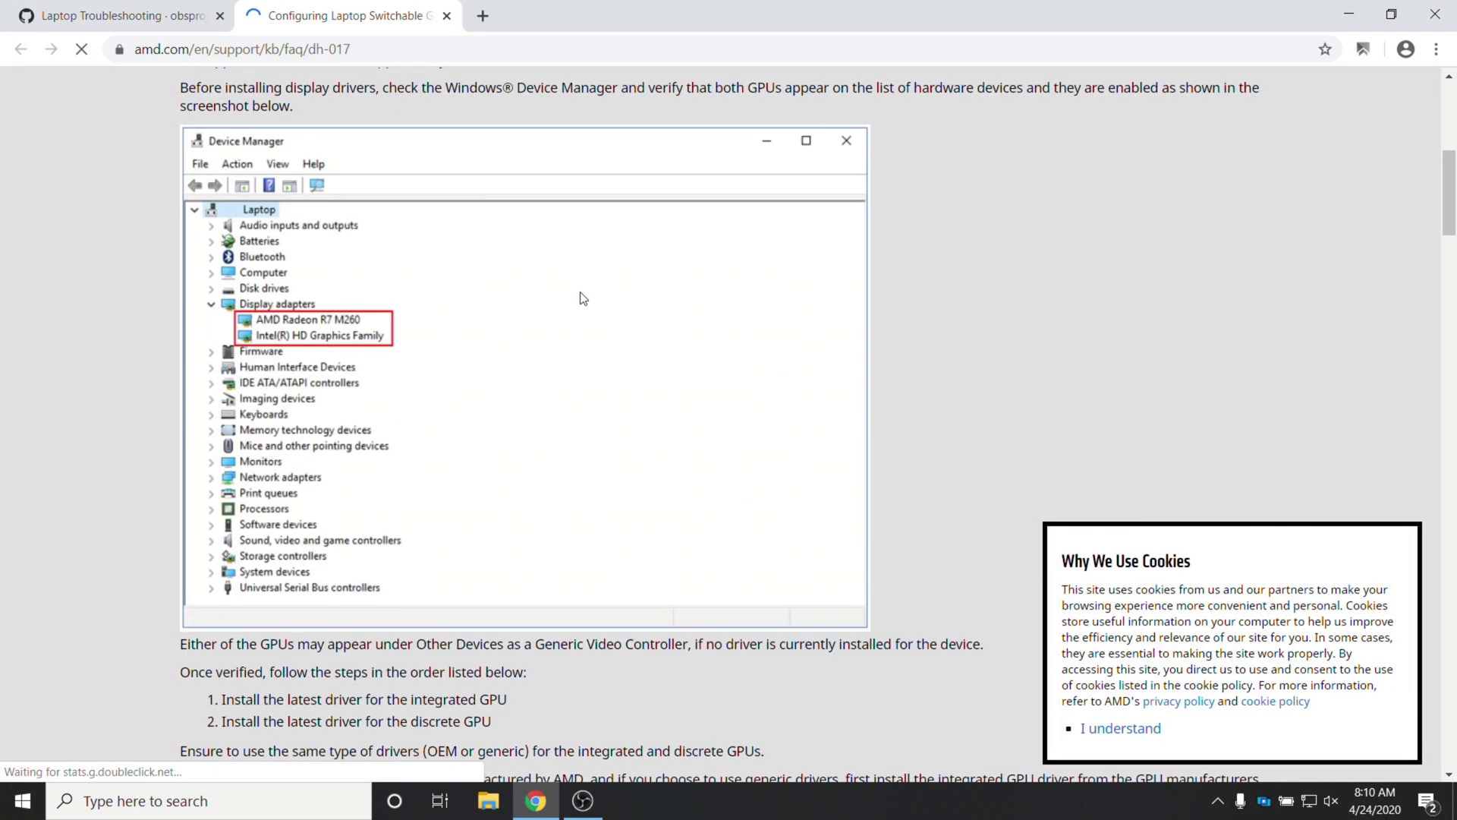
key("ctrl+w")
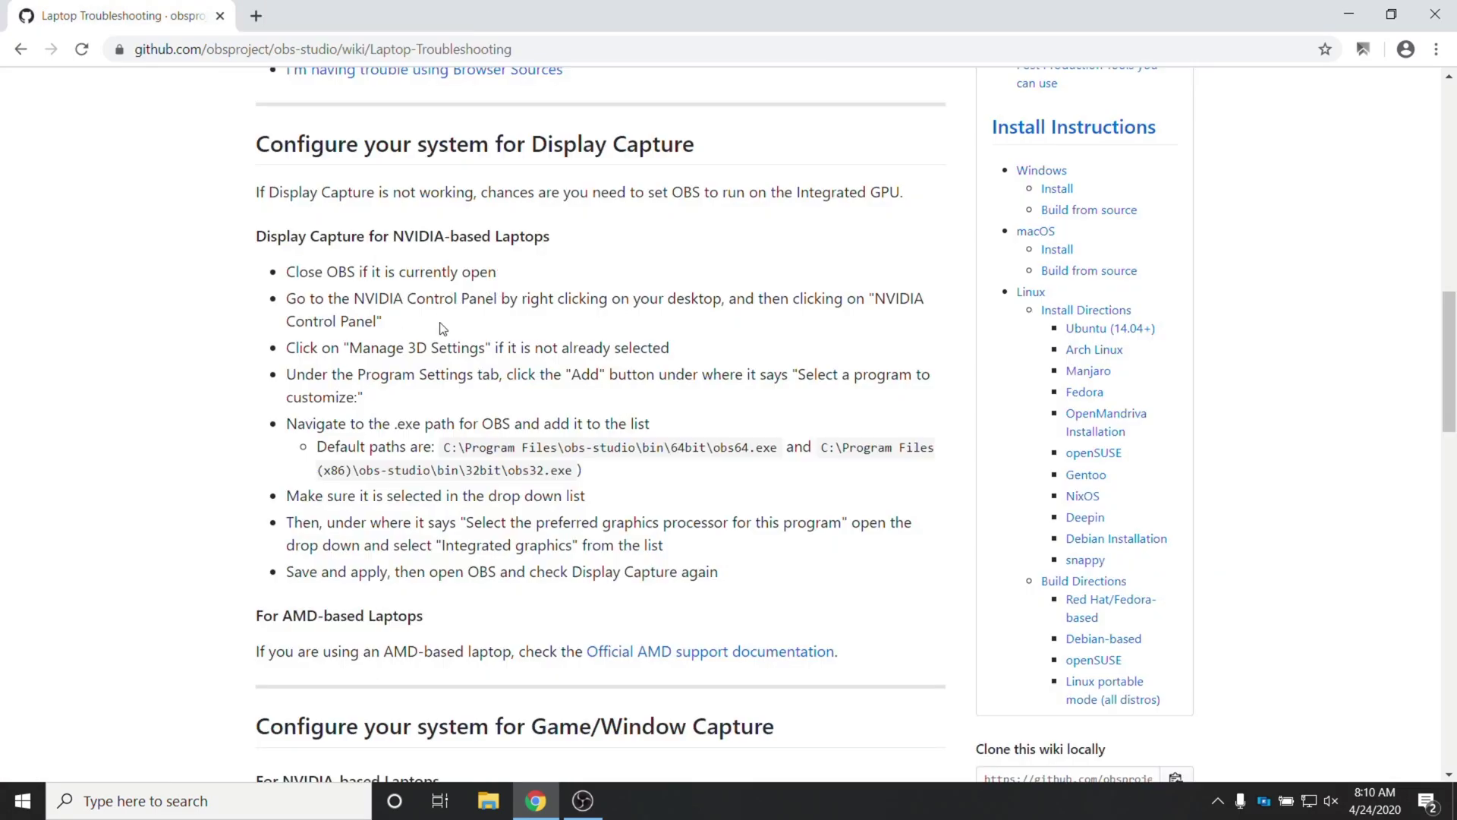
left_click(1348, 14)
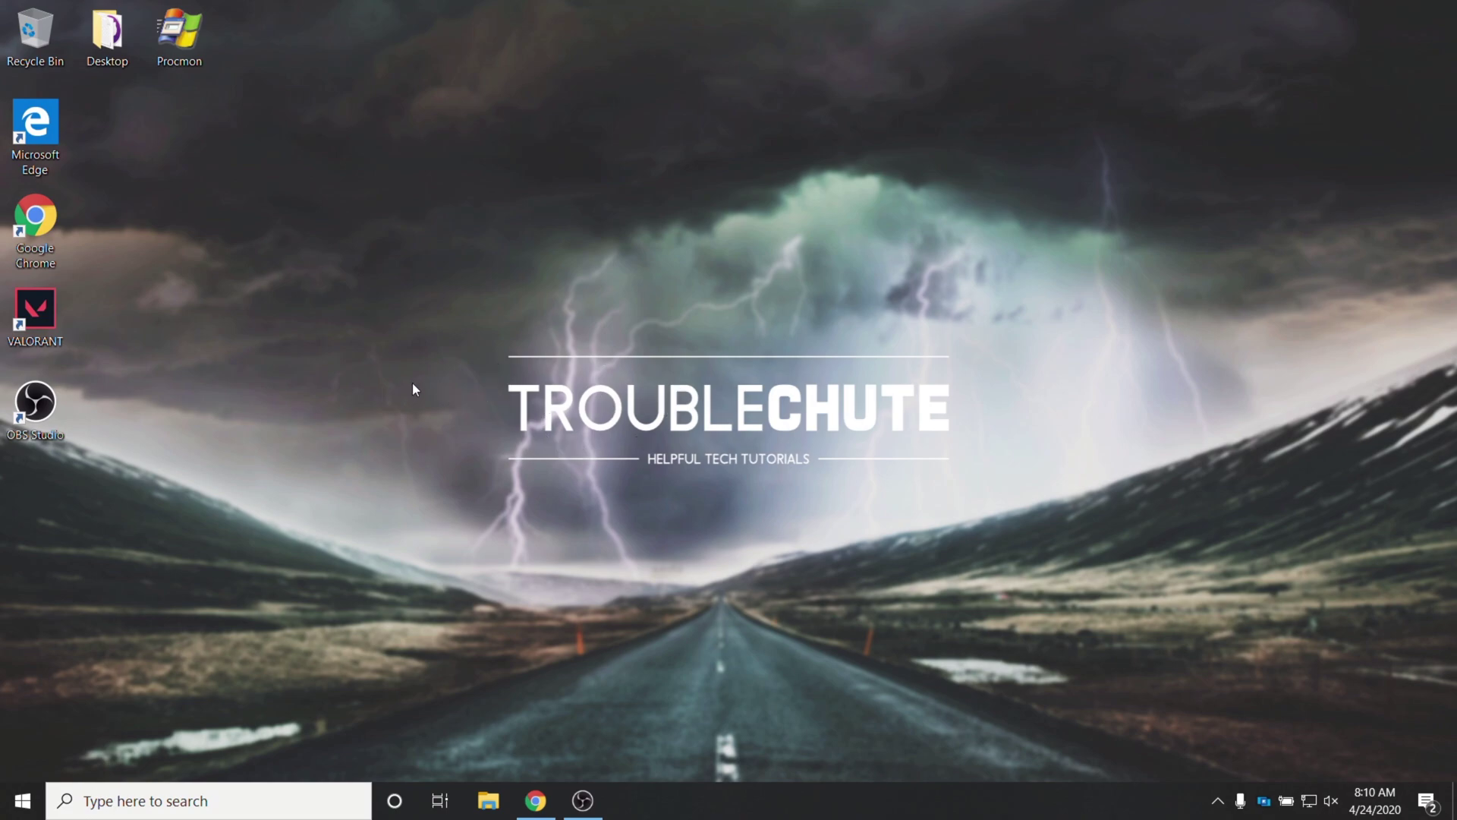
Step: Launch NVIDIA Control Panel from the desktop menu and go to Manage 3D Settings
right_click(398, 332)
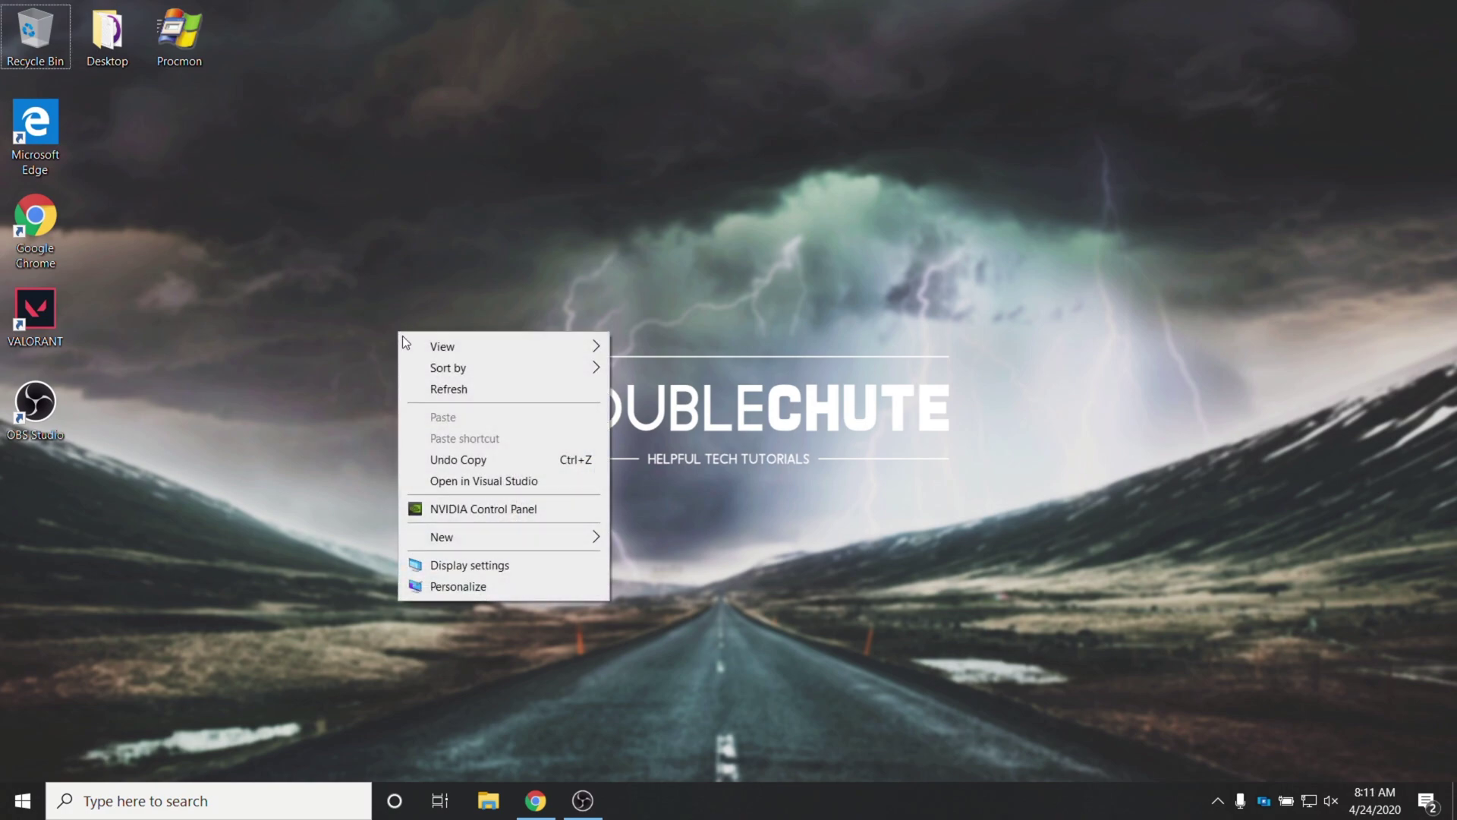
left_click(530, 509)
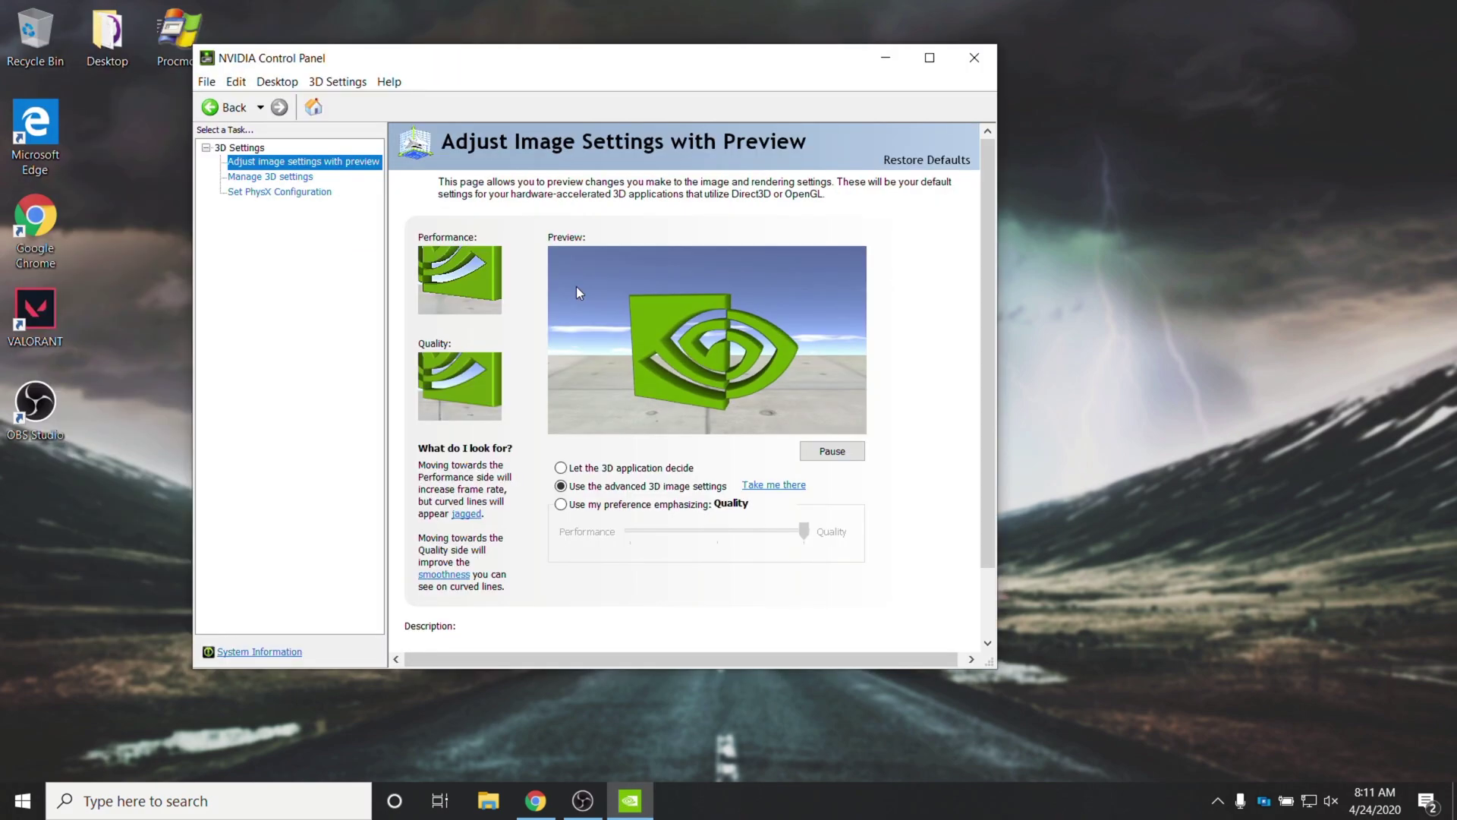
left_click(245, 179)
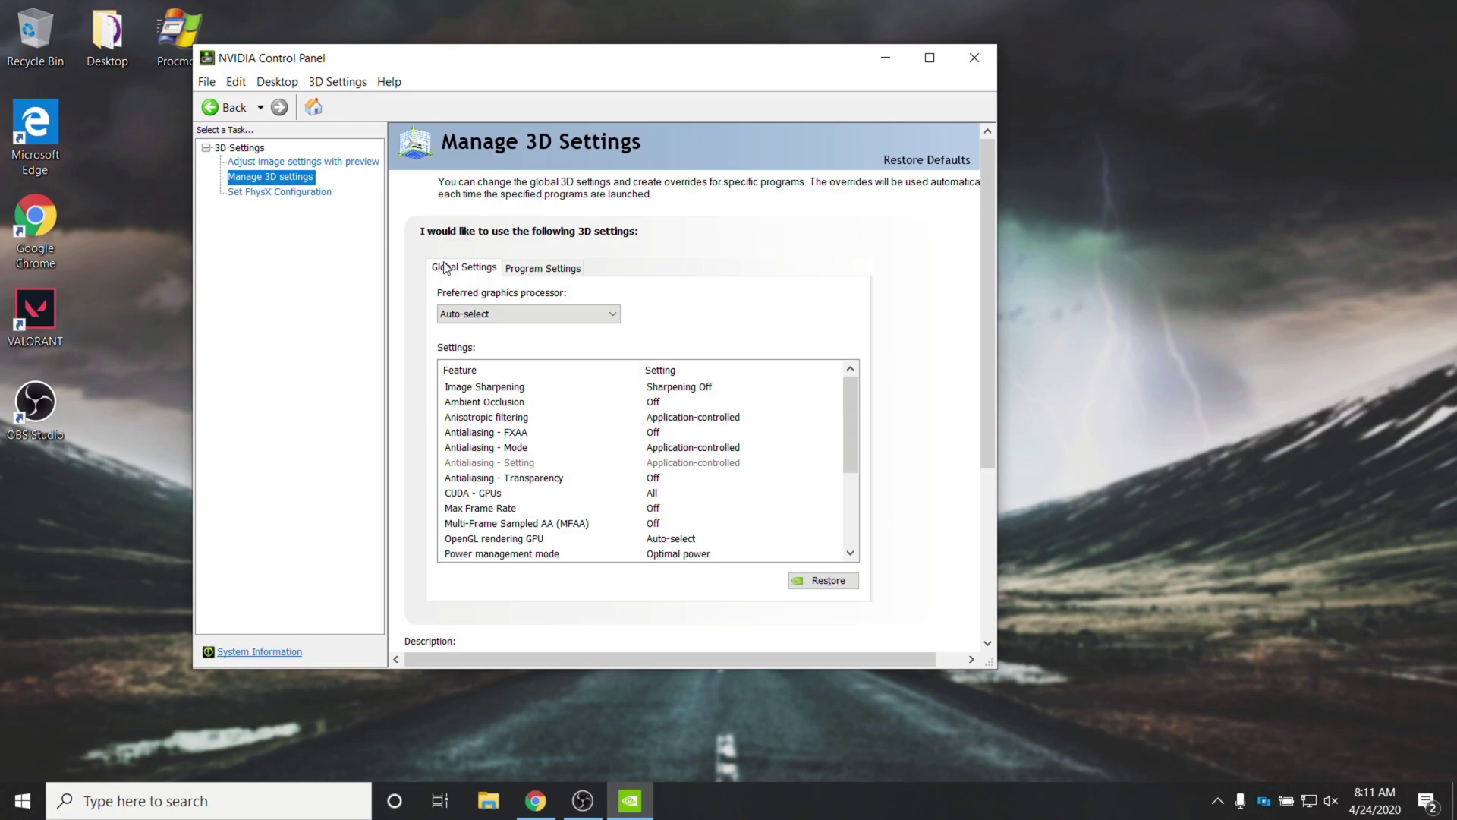
Step: Select OBS Studio (obs64.exe) as the program in the Program Settings tab
left_click(521, 271)
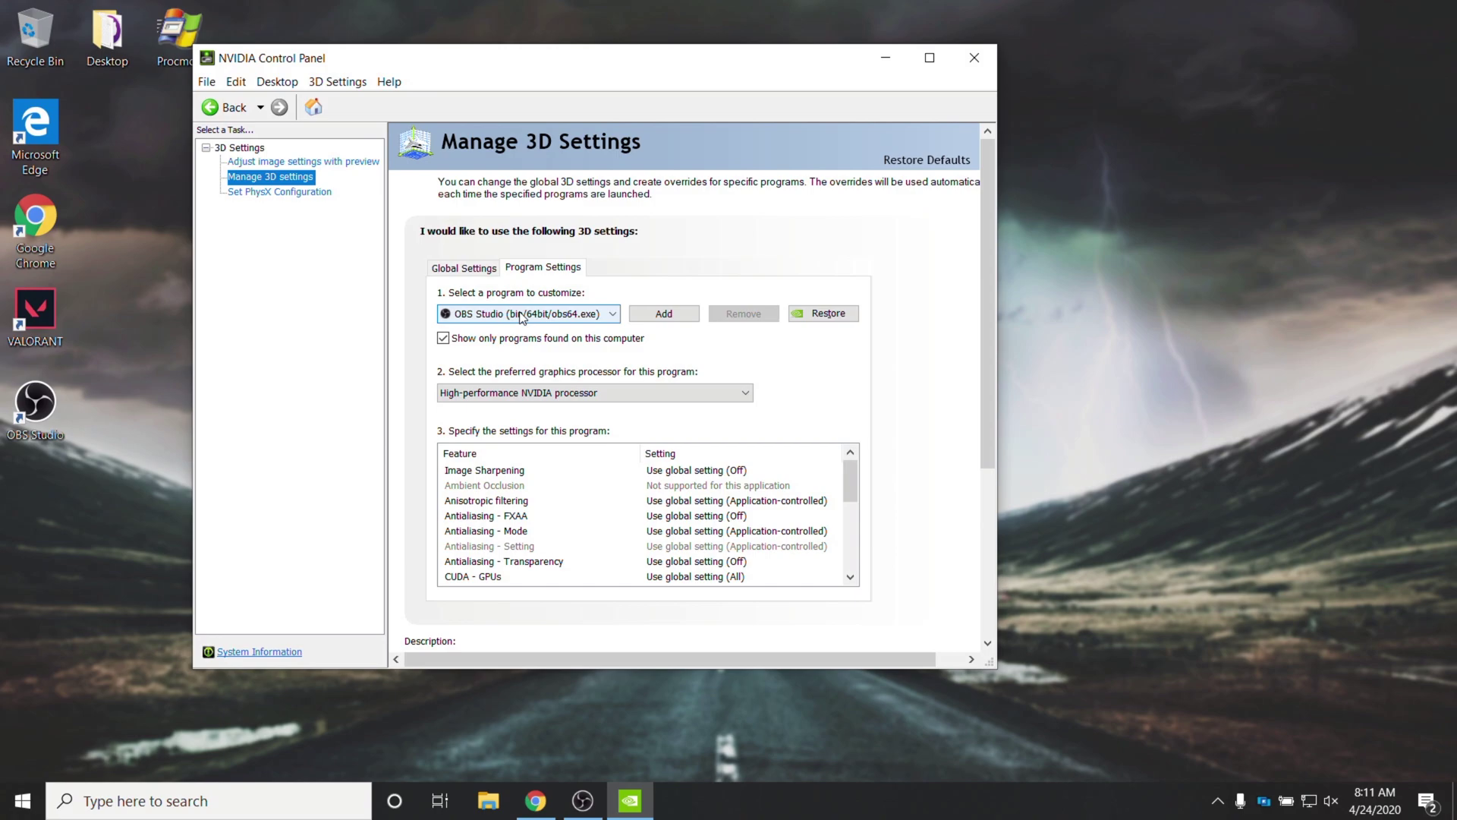
left_click(525, 314)
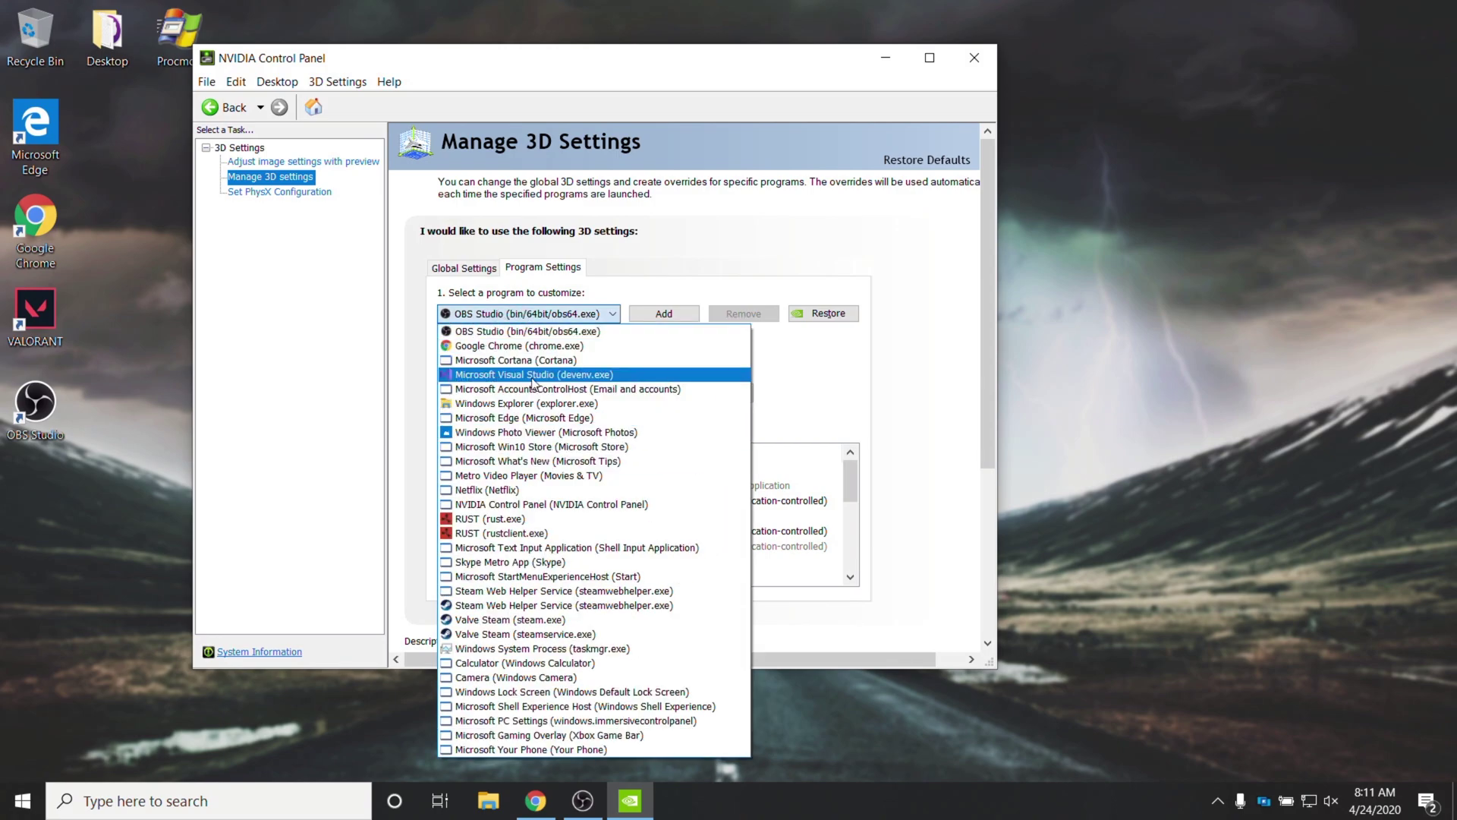
left_click(574, 316)
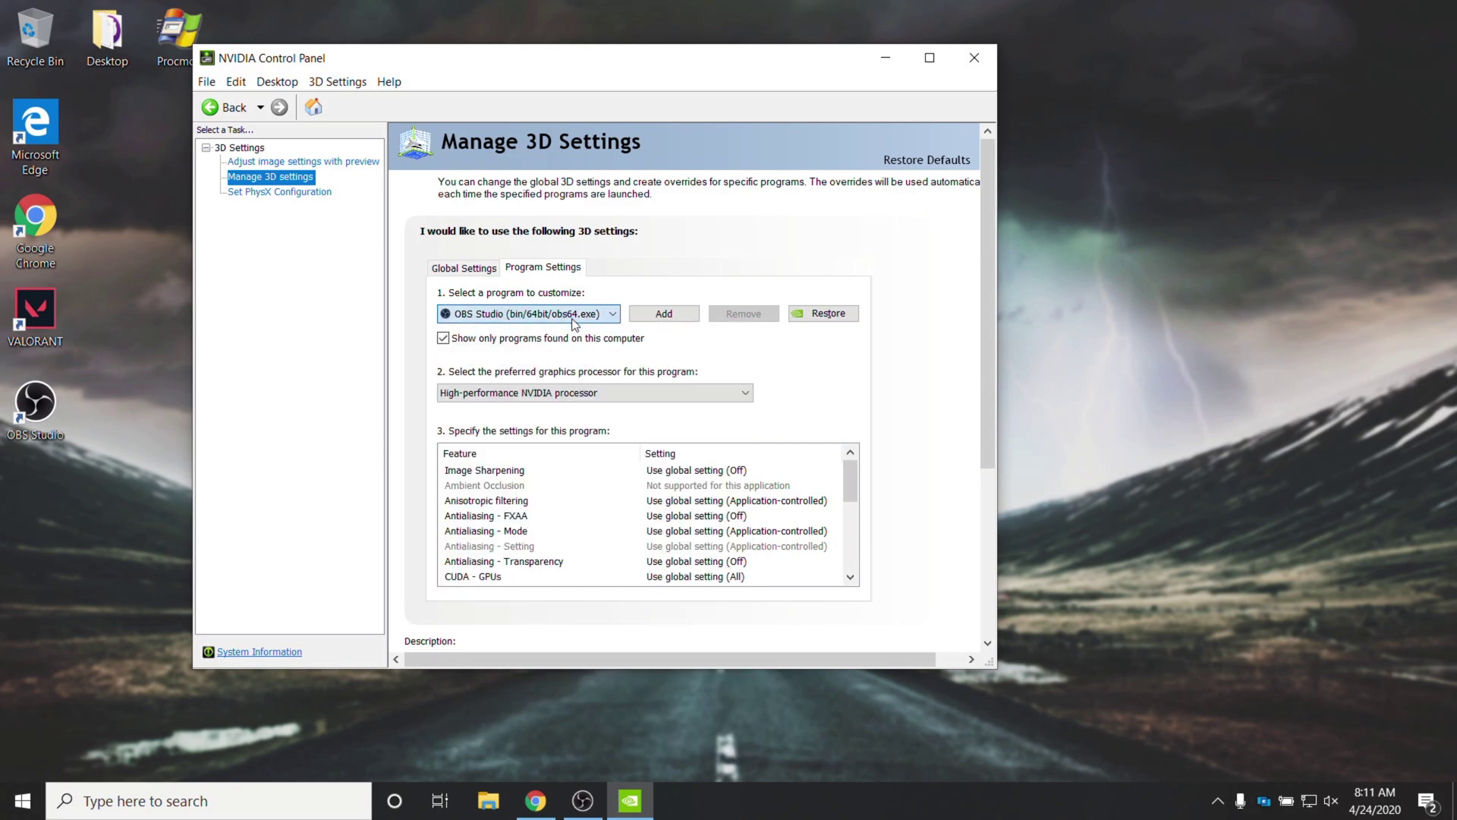
left_click(573, 318)
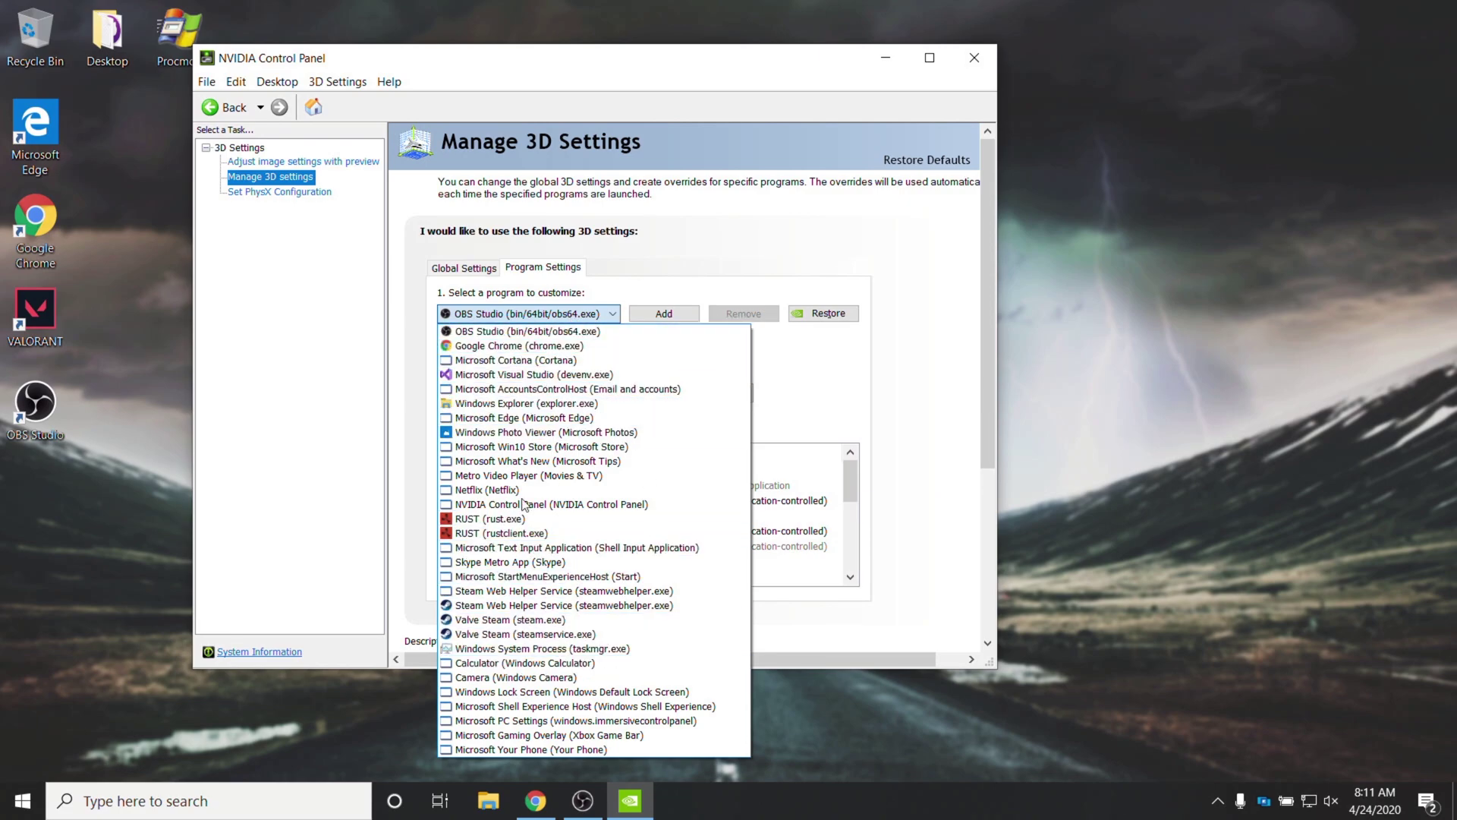
left_click(583, 339)
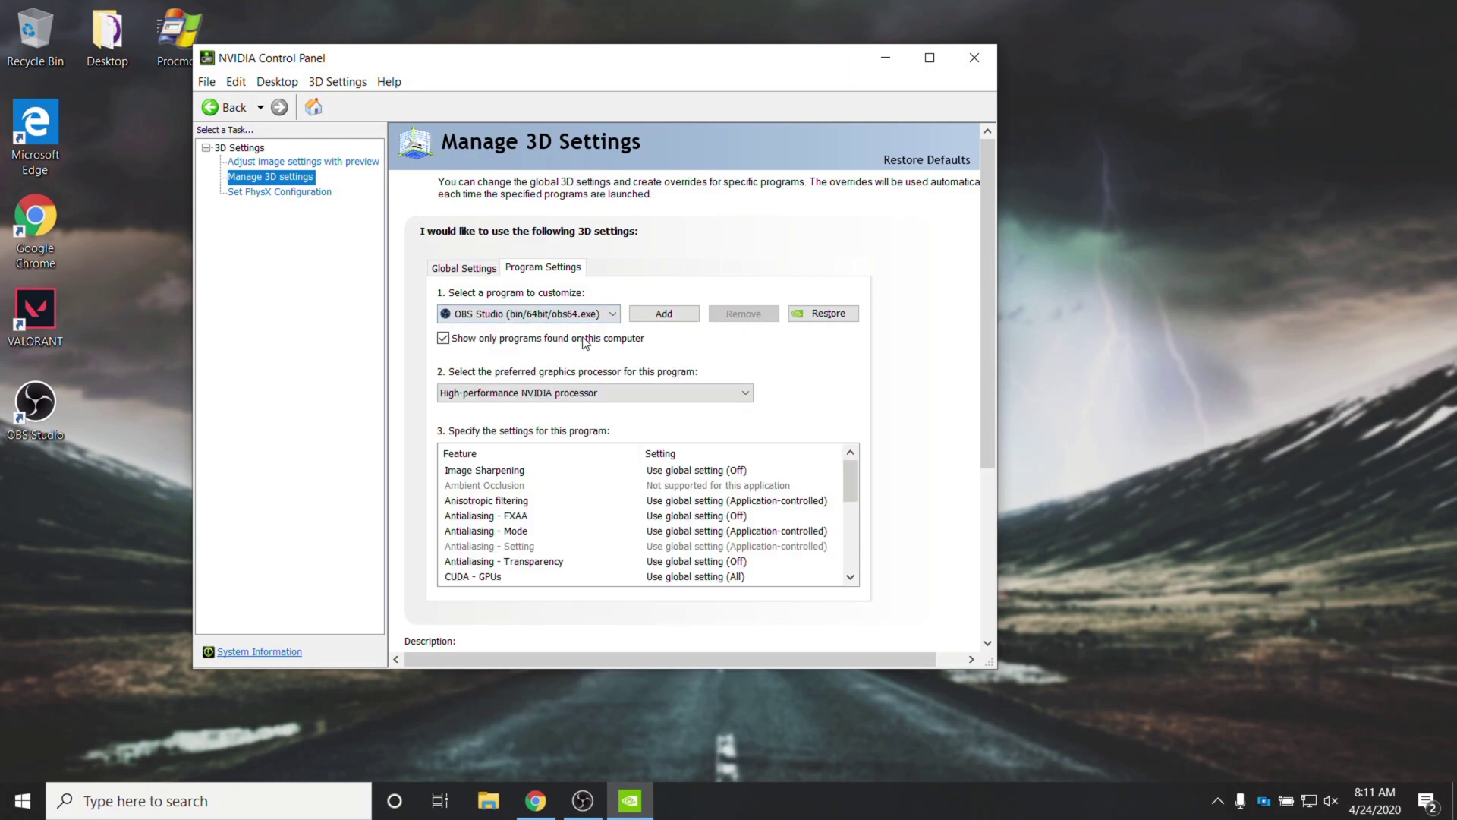
left_click(664, 313)
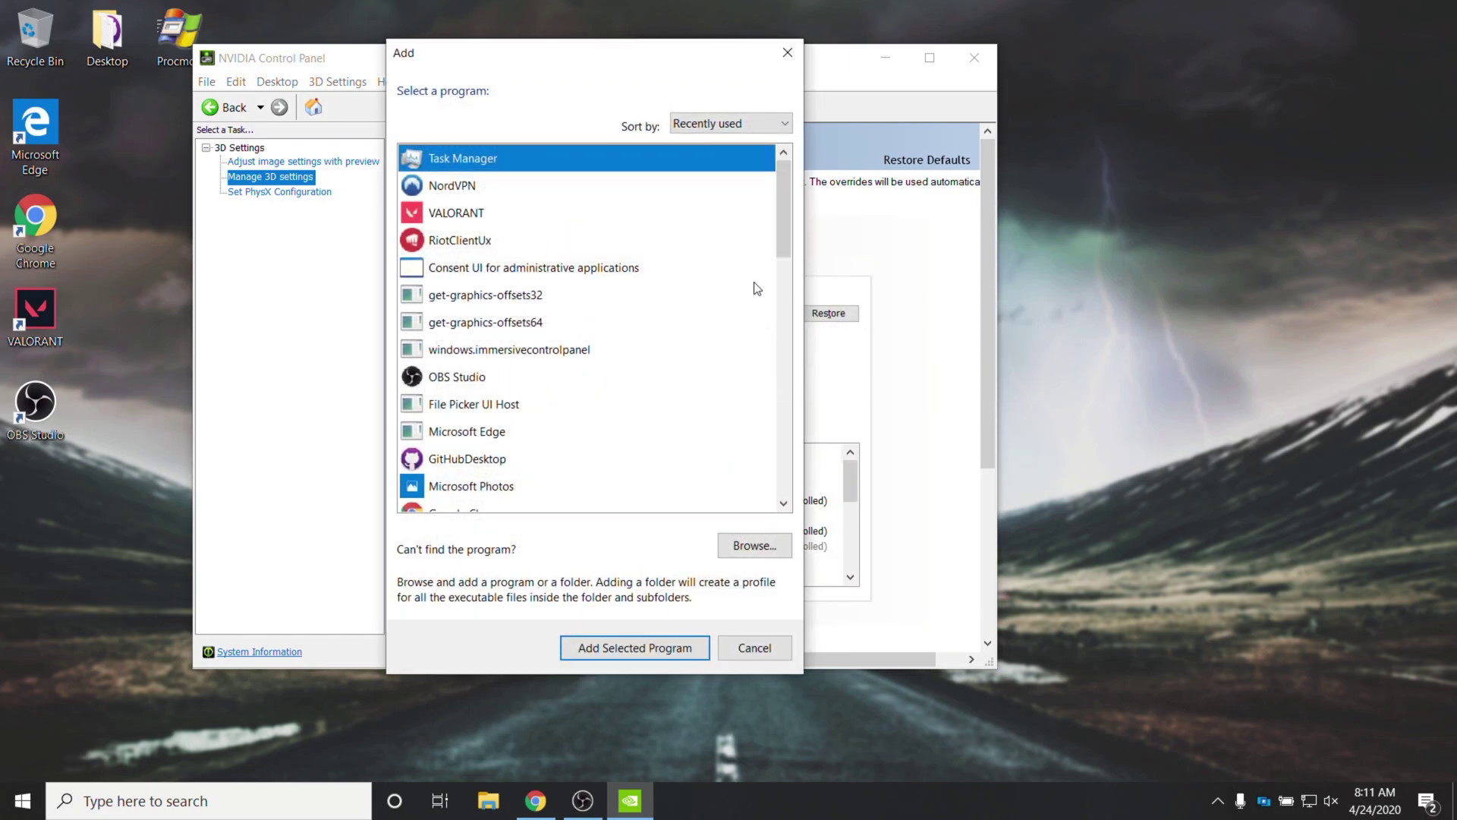
left_click(549, 378)
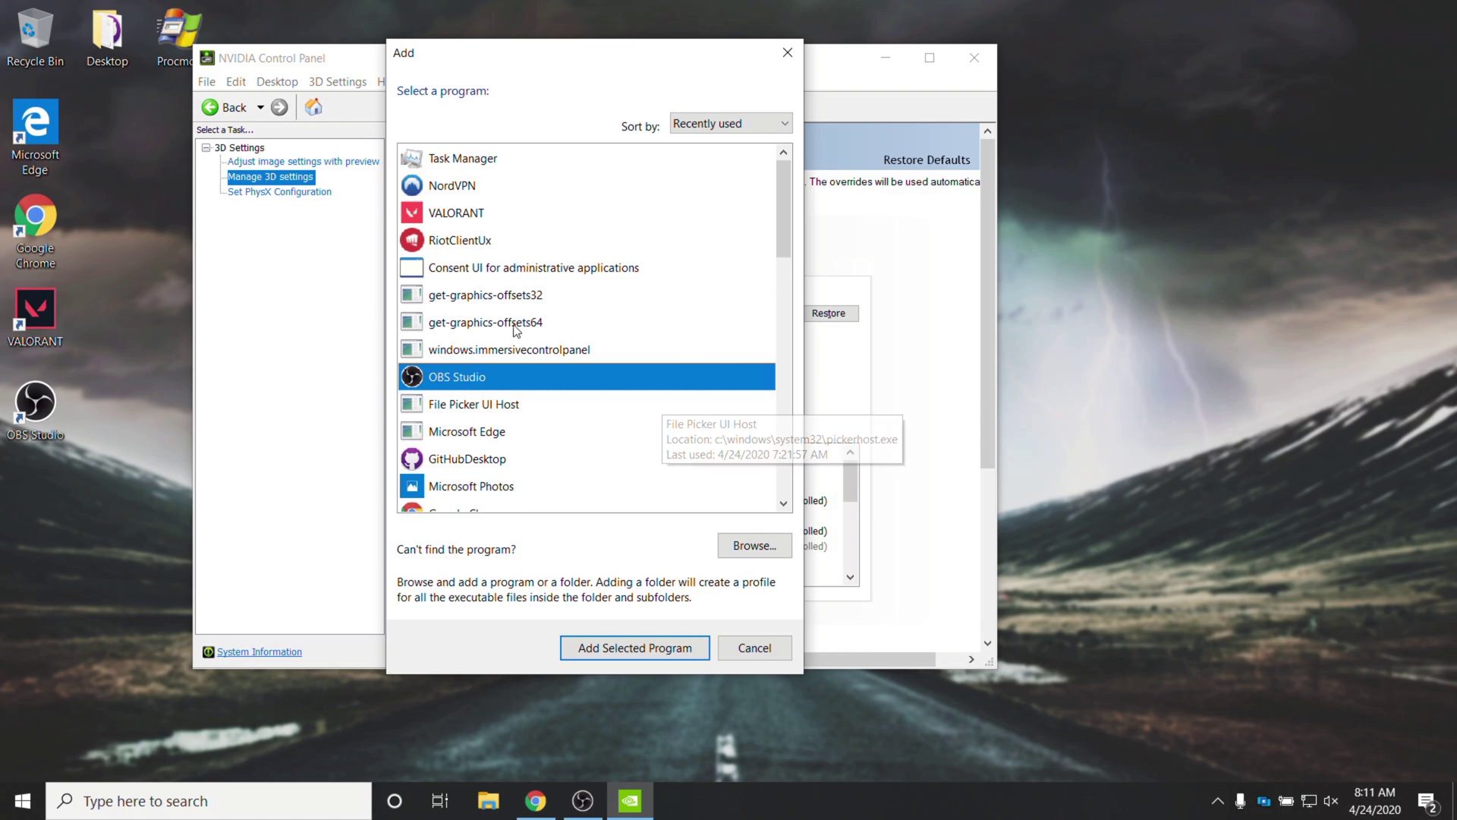
left_click(758, 543)
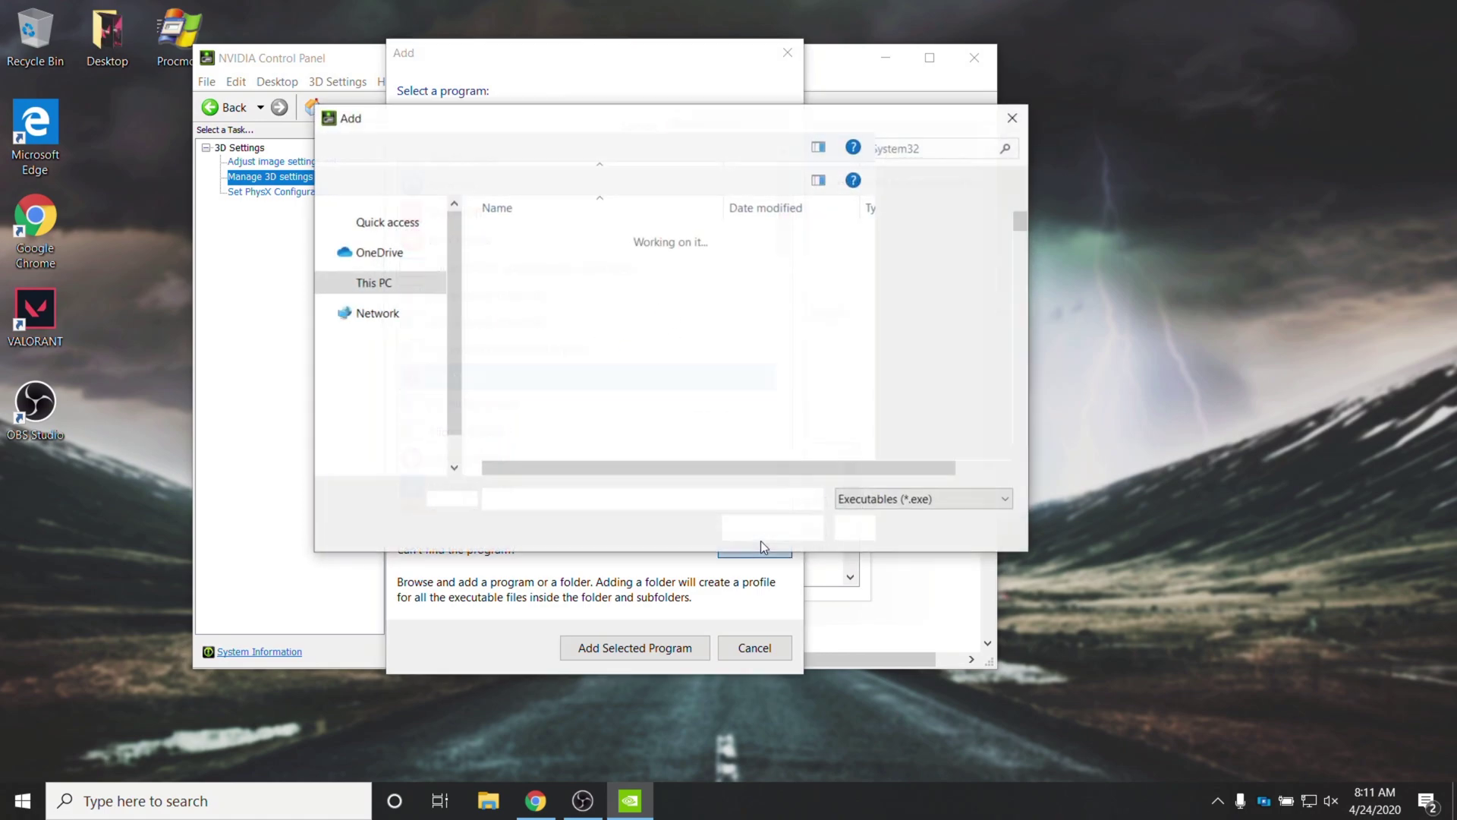
double_click(570, 359)
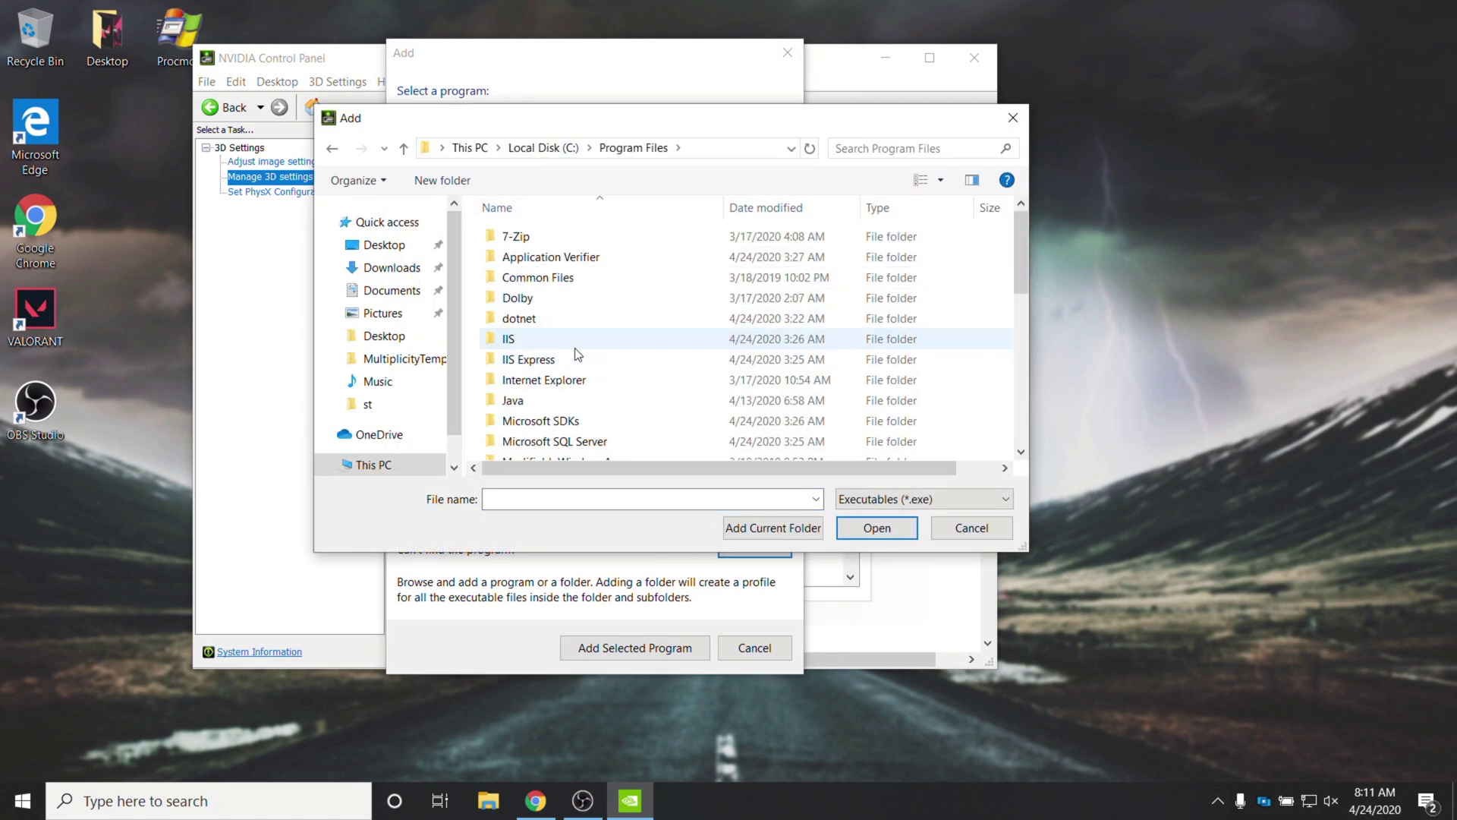
scroll(577, 353, "down", 4)
double_click(531, 297)
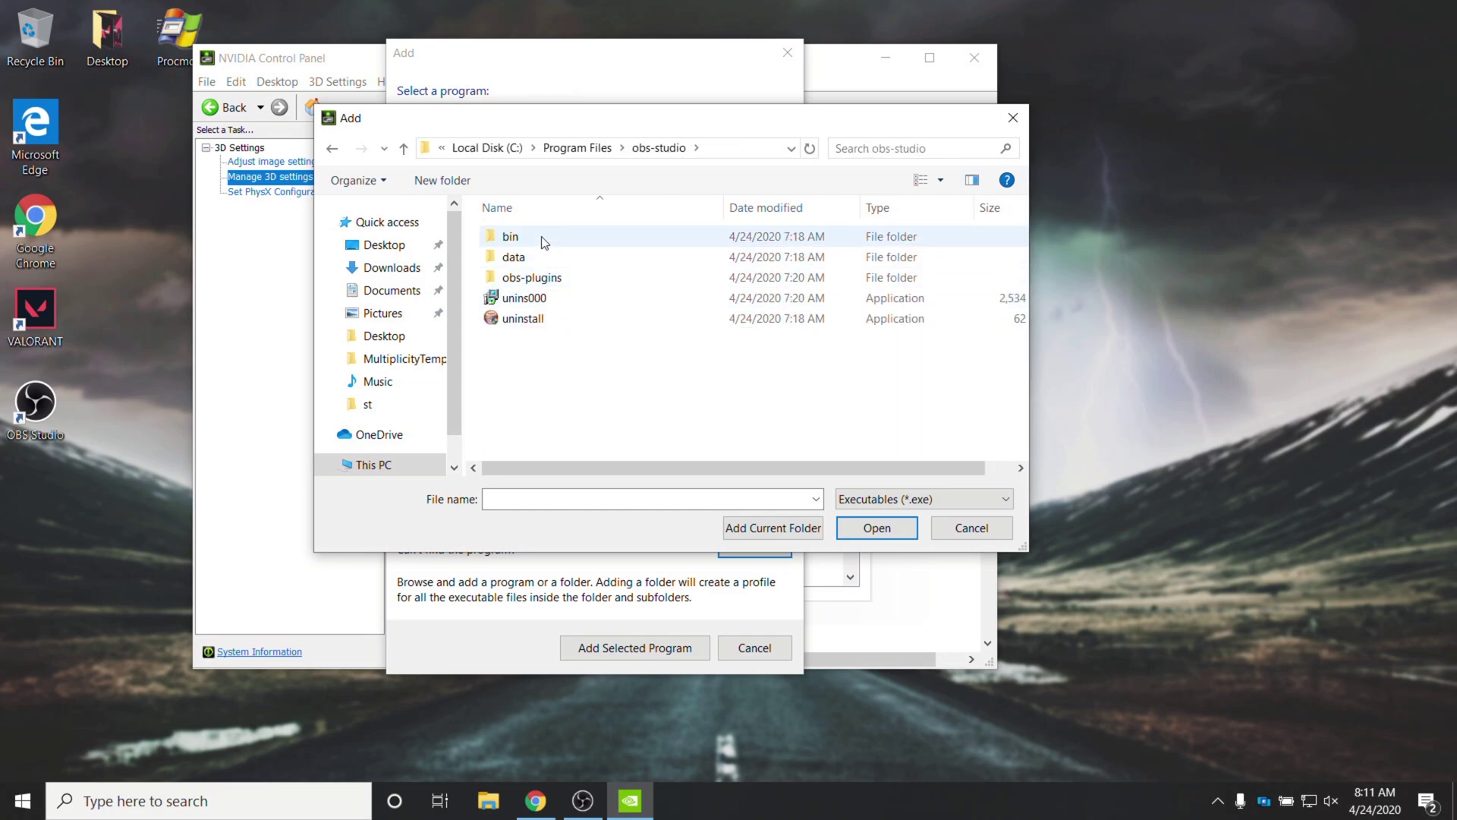
double_click(542, 238)
double_click(540, 237)
left_click(548, 319)
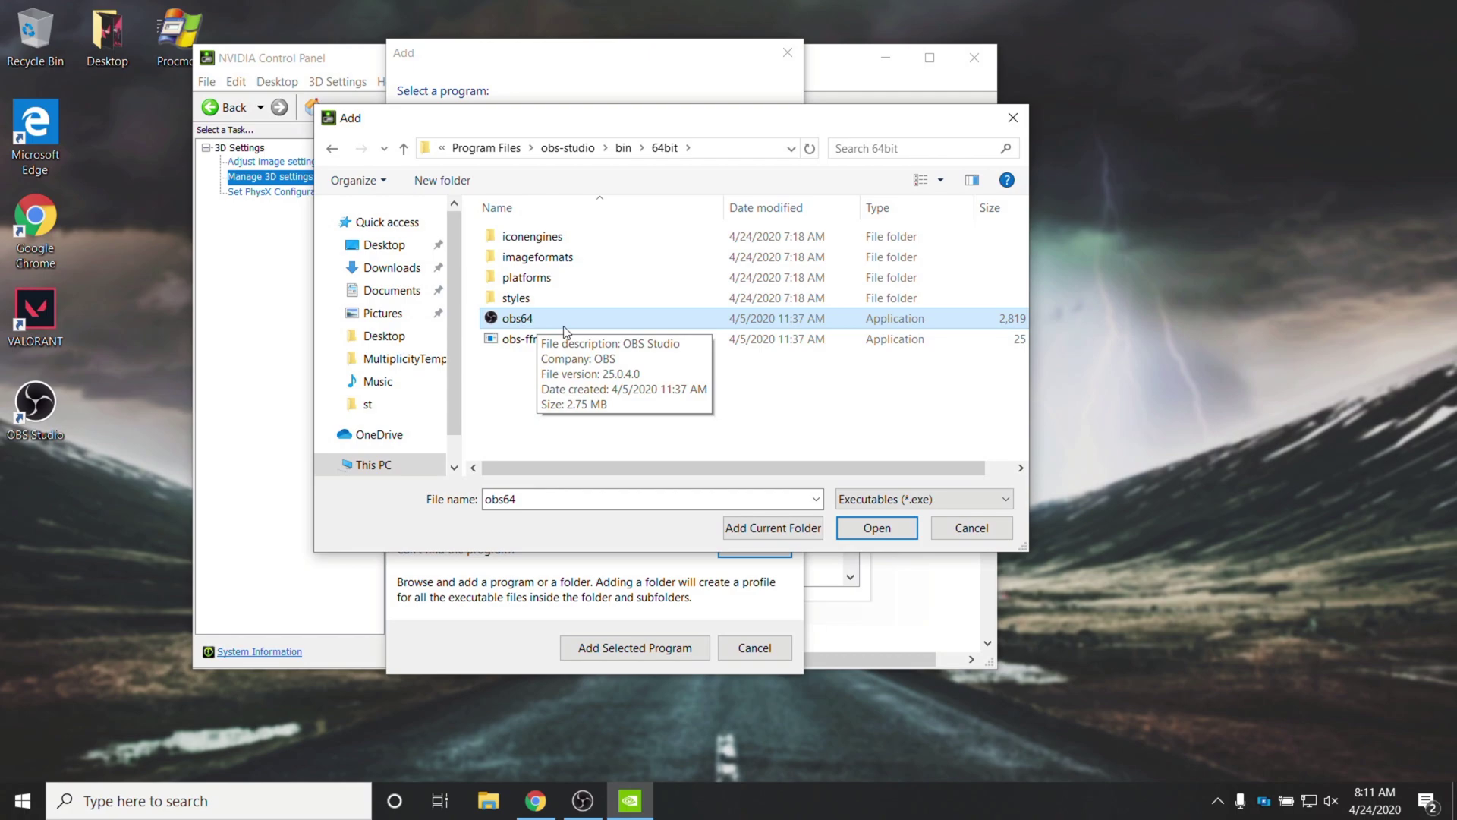
left_click(623, 147)
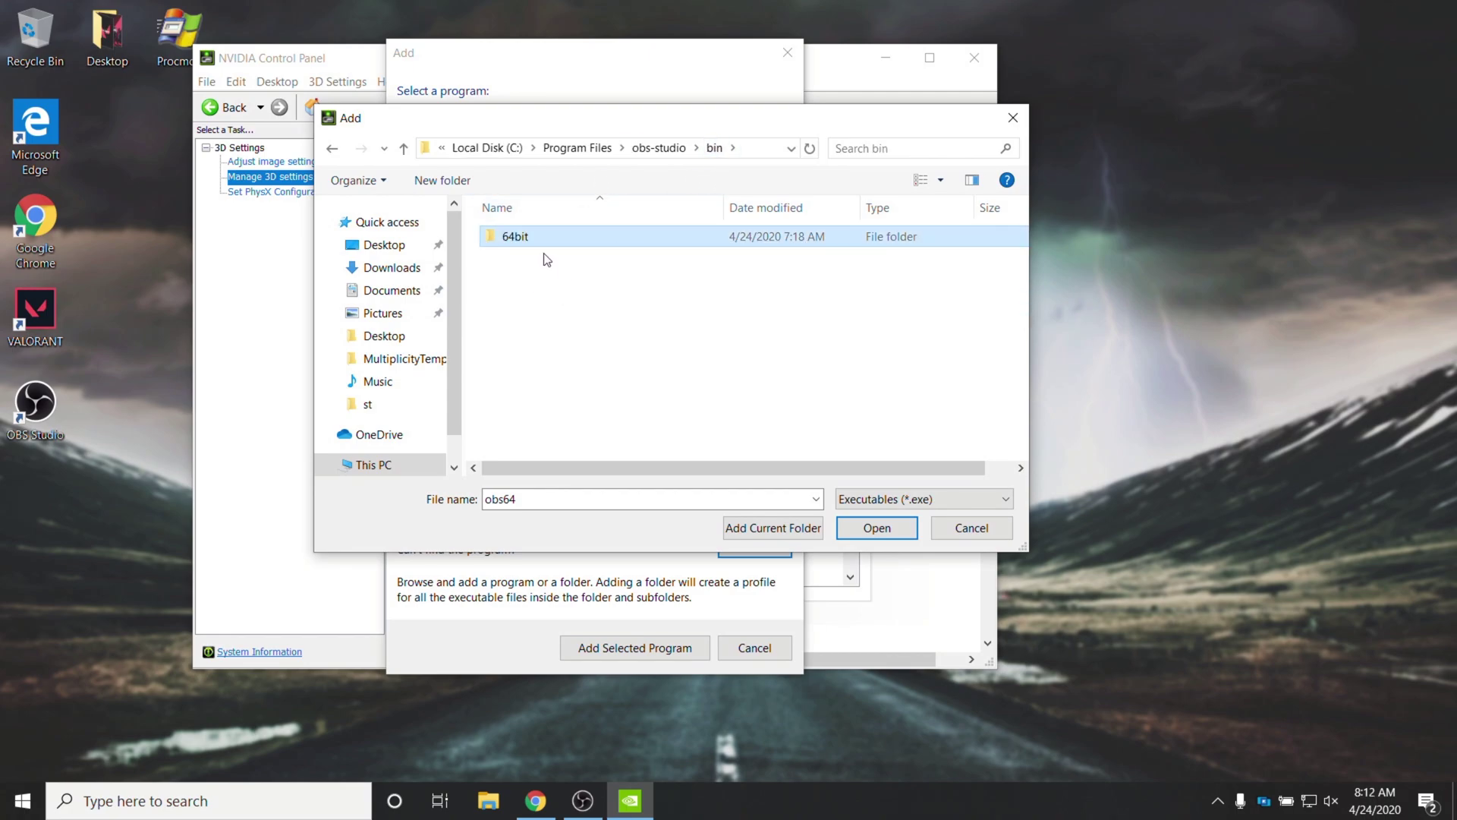
double_click(540, 234)
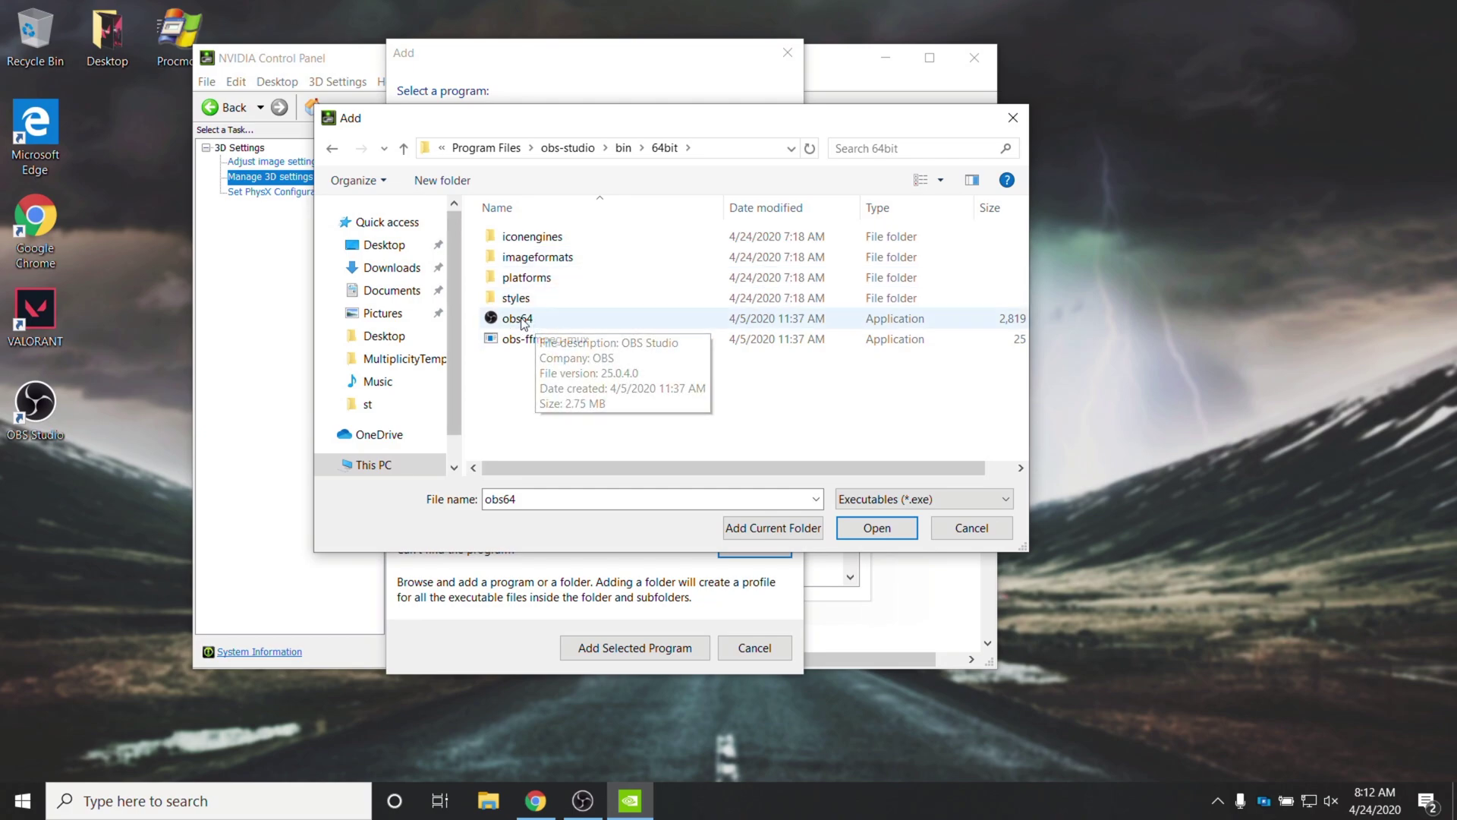
left_click(641, 320)
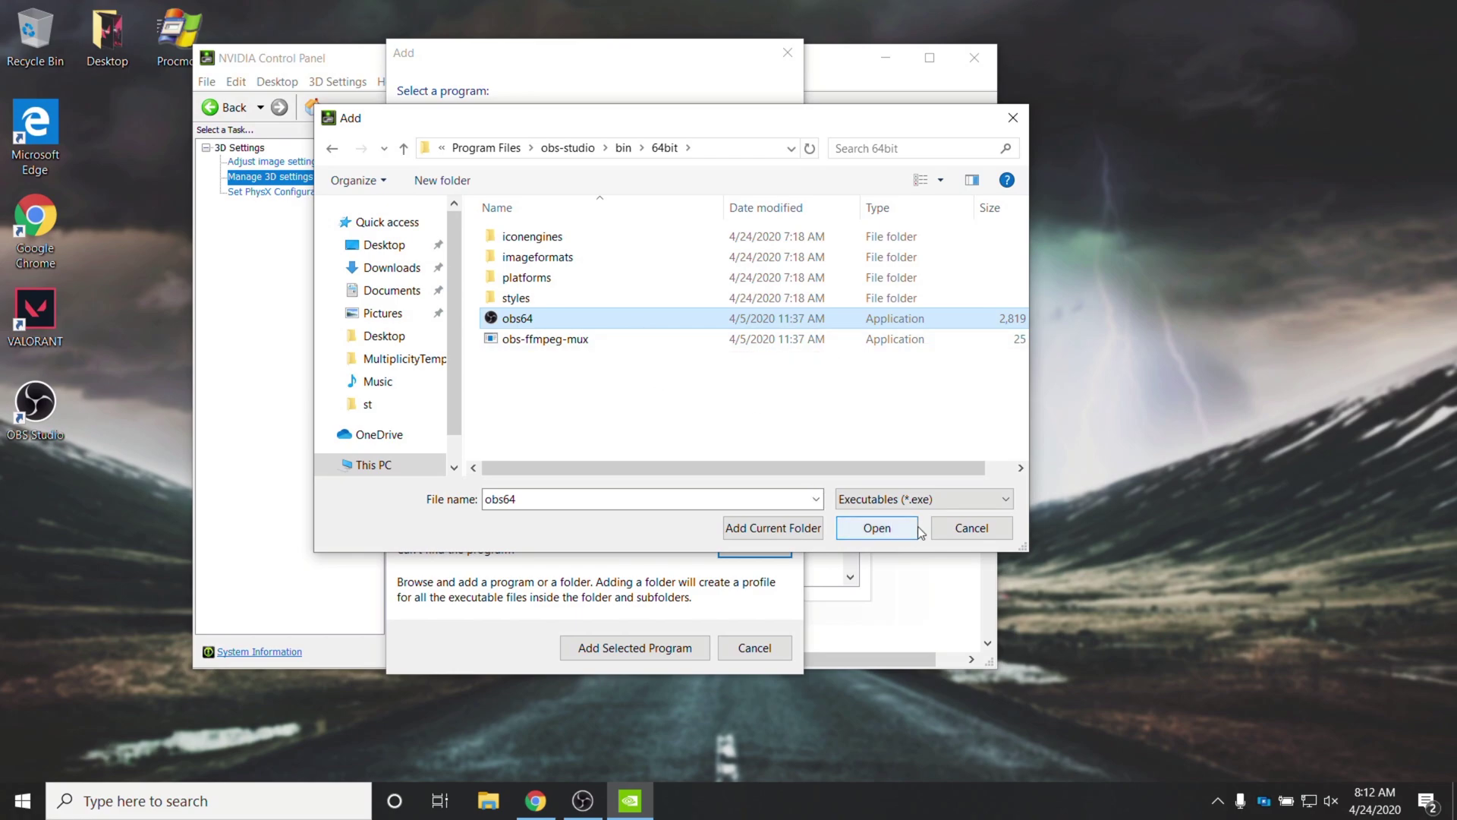
left_click(964, 535)
Step: Cancel adding a program, reselect OBS Studio, and keep the High-performance NVIDIA processor
left_click(751, 643)
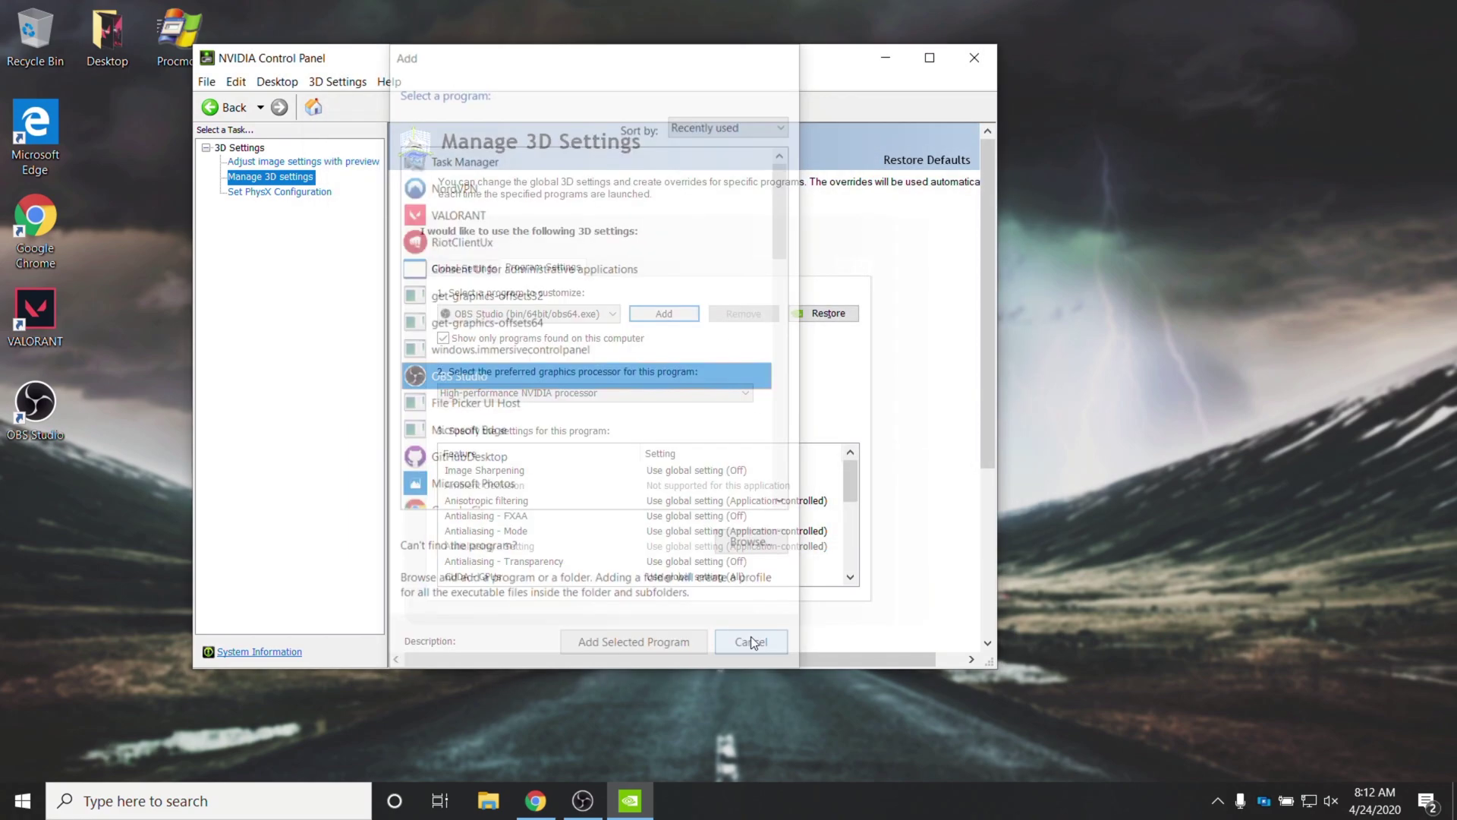
left_click(606, 314)
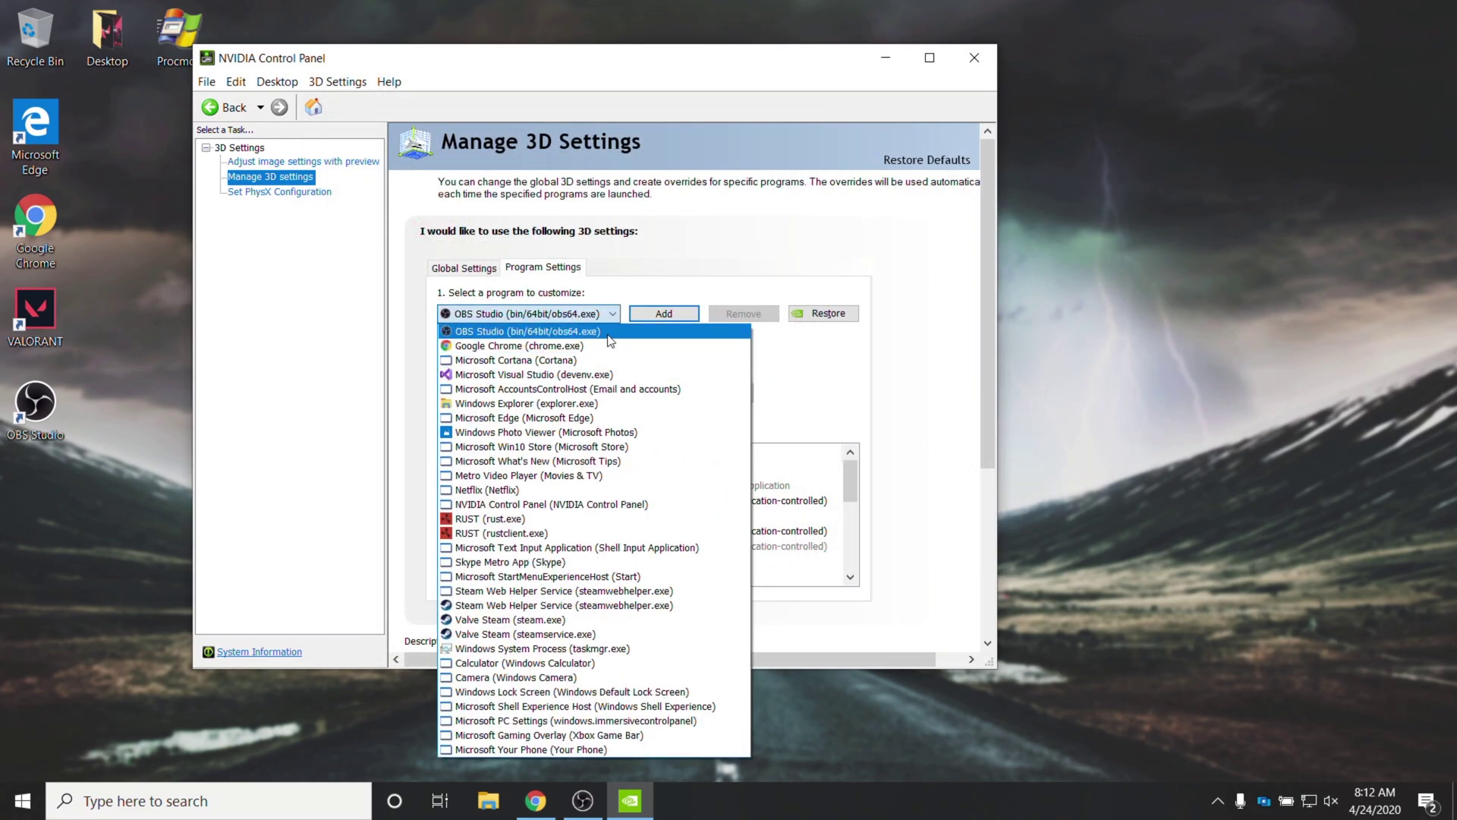
left_click(608, 333)
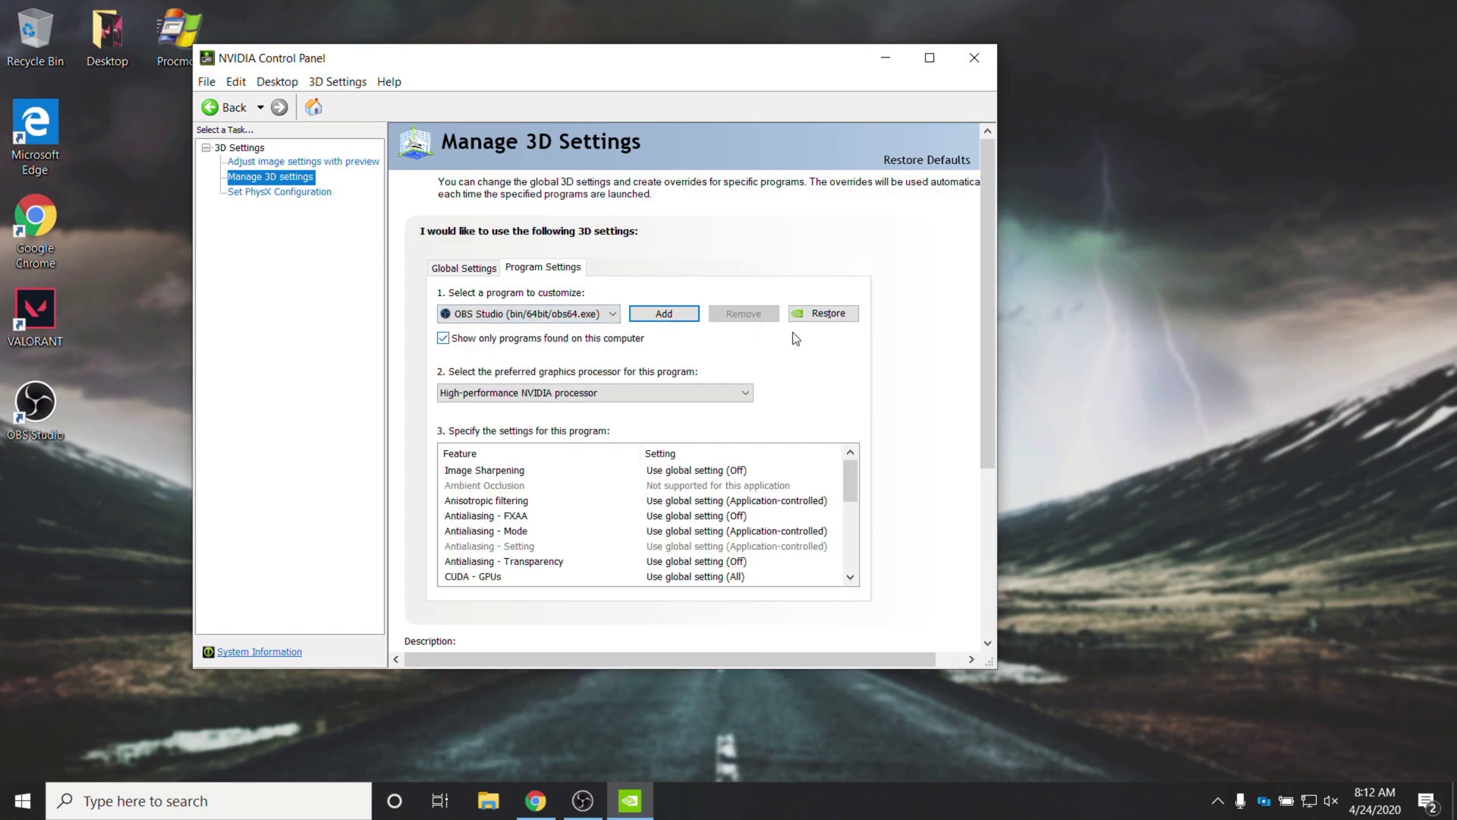
left_click(691, 400)
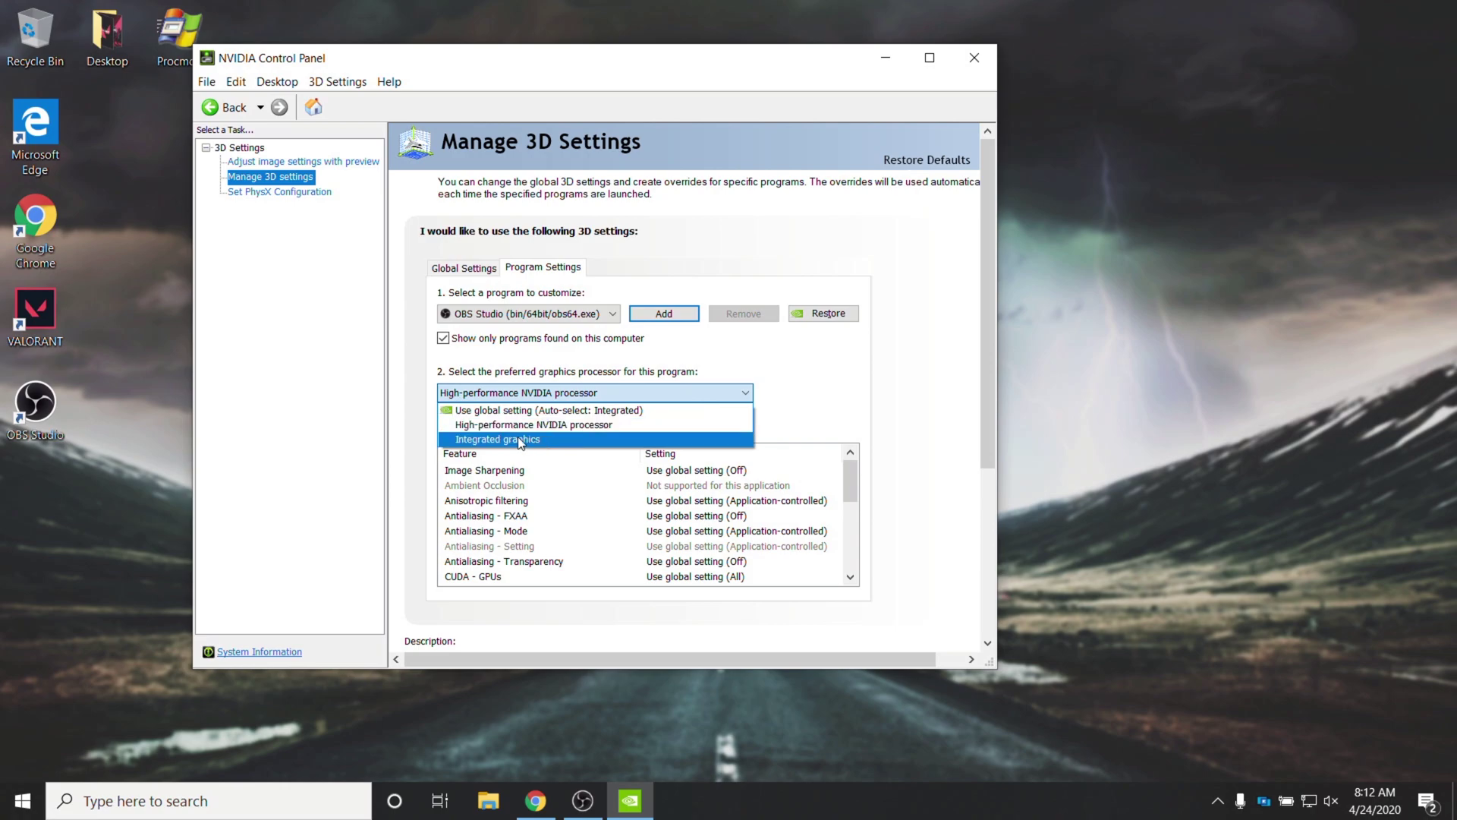
left_click(613, 390)
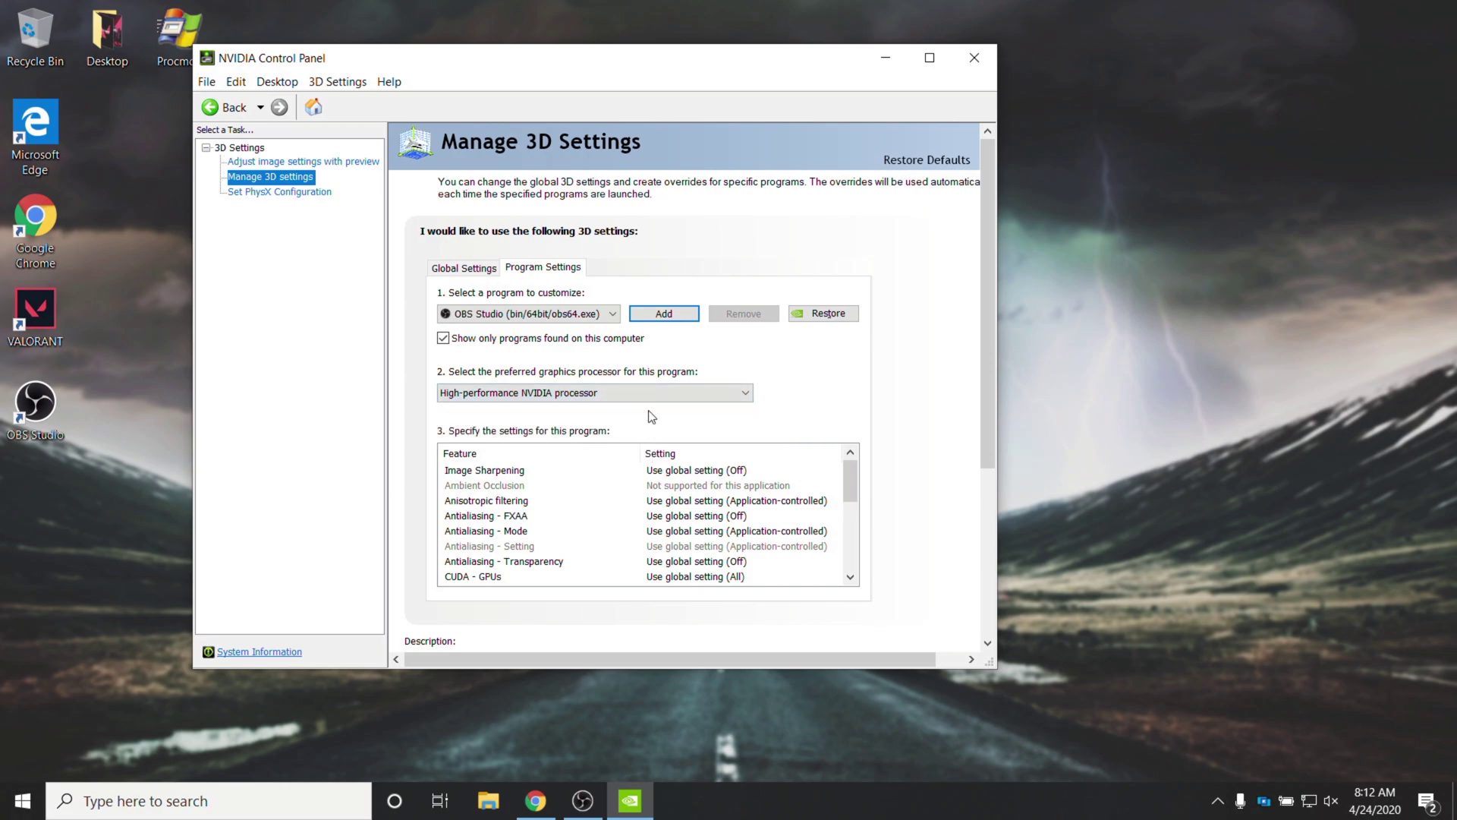
left_click(599, 400)
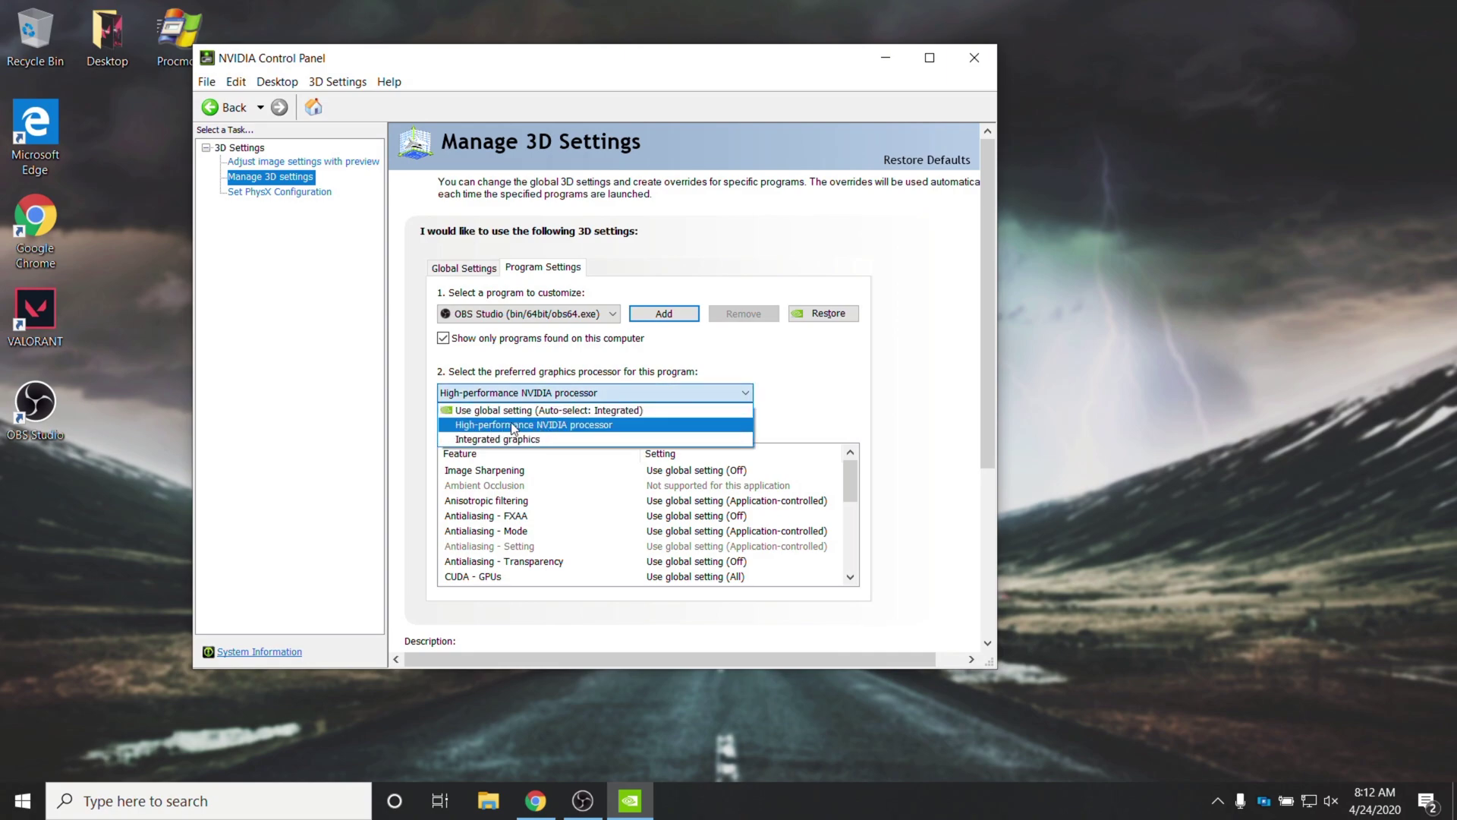
left_click(771, 401)
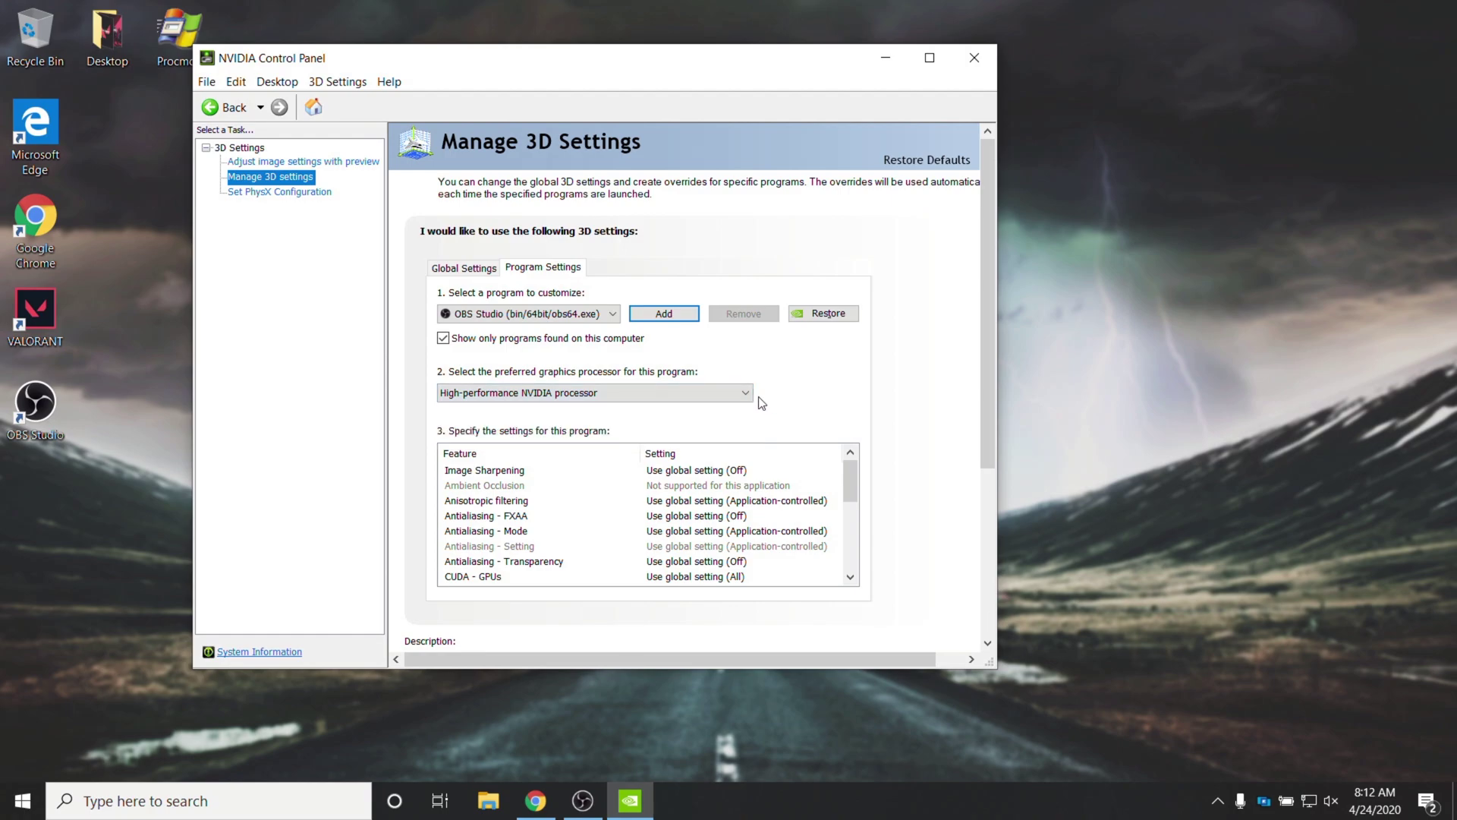
Step: Minimize the control panel and reach Windows Graphics settings via a 'display' search
left_click(876, 58)
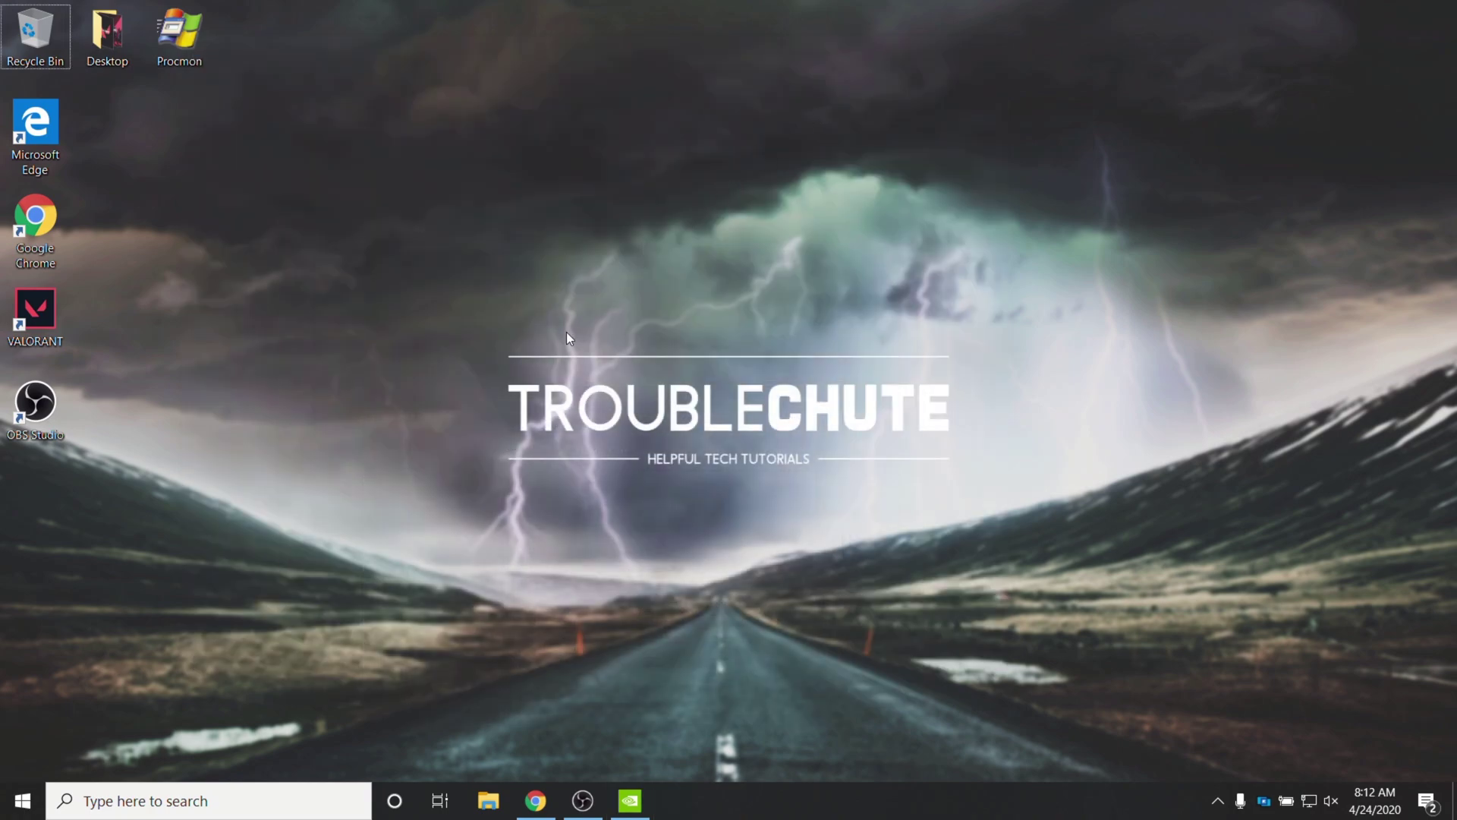
key("super")
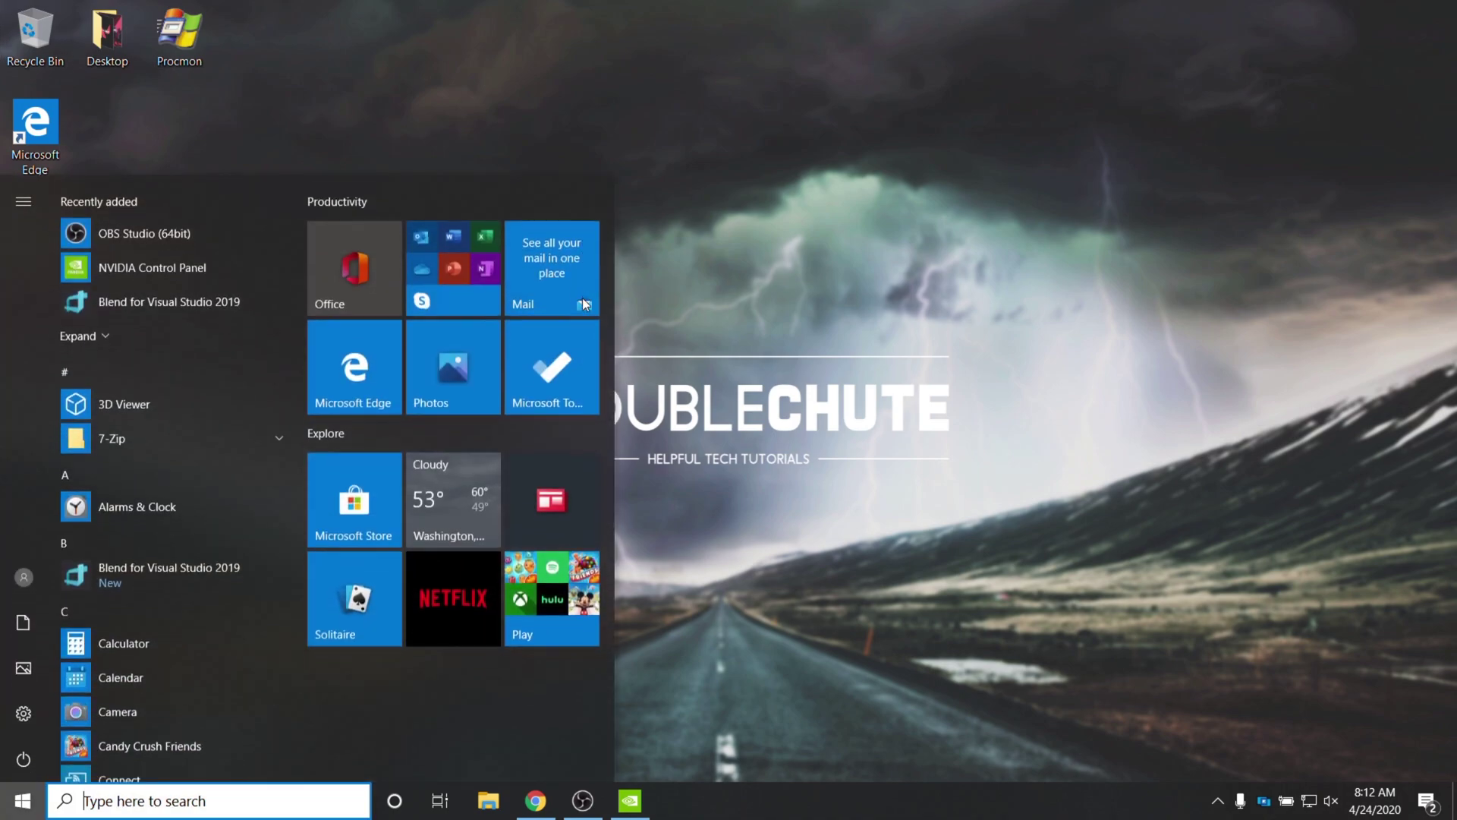
type("display")
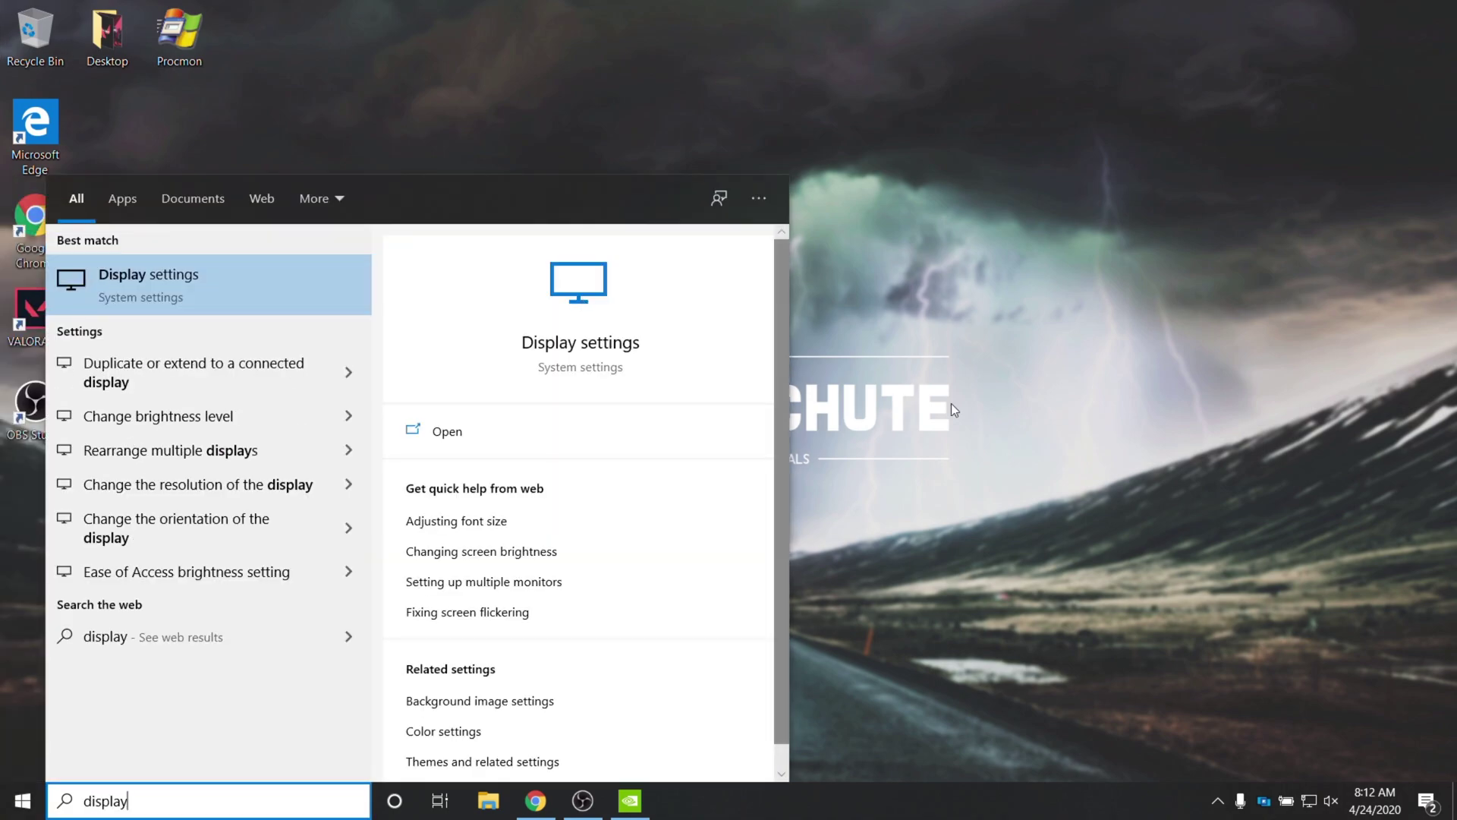
left_click(162, 290)
scroll(698, 372, "down", 10)
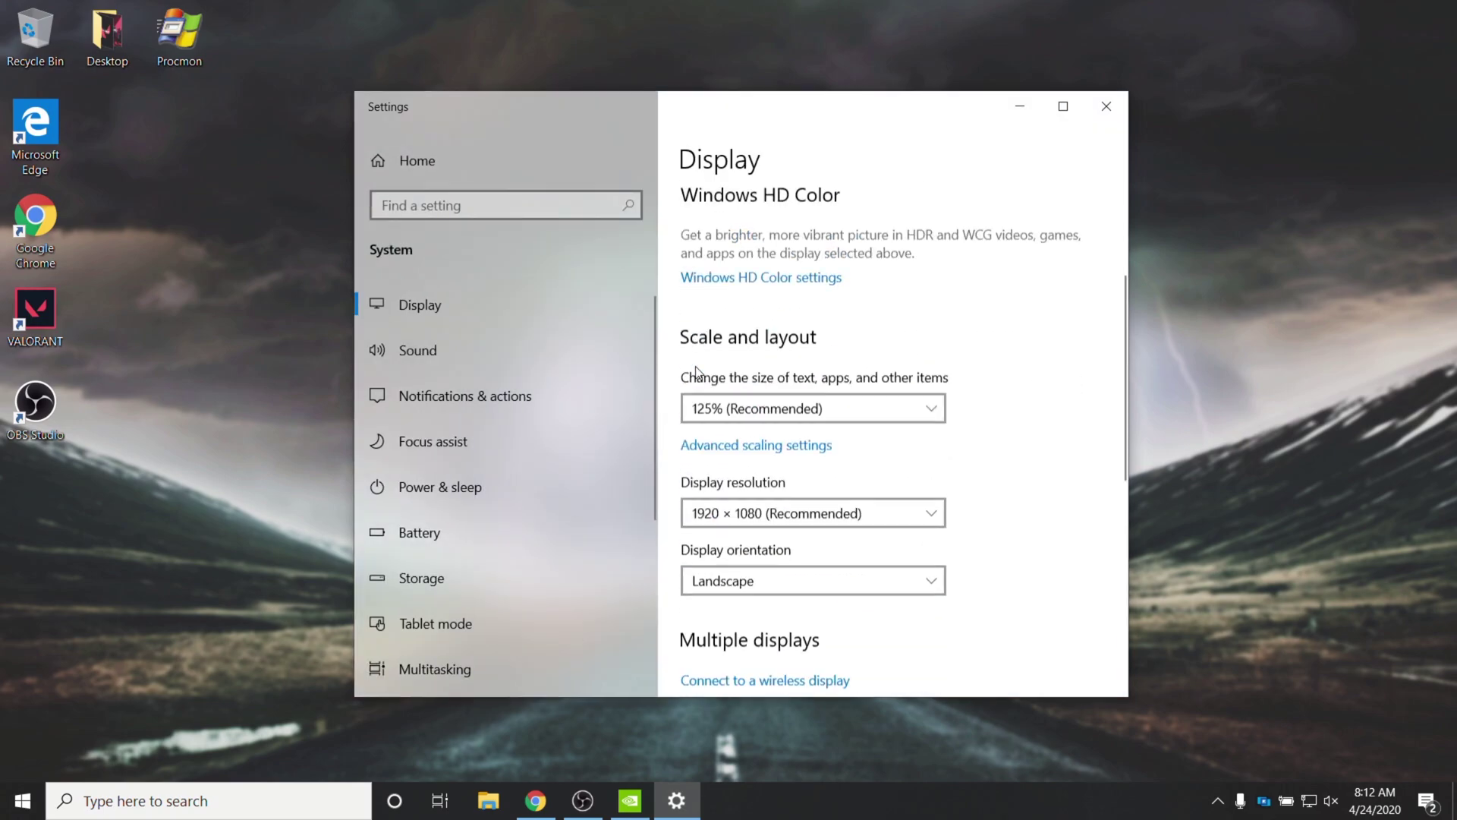
left_click(710, 265)
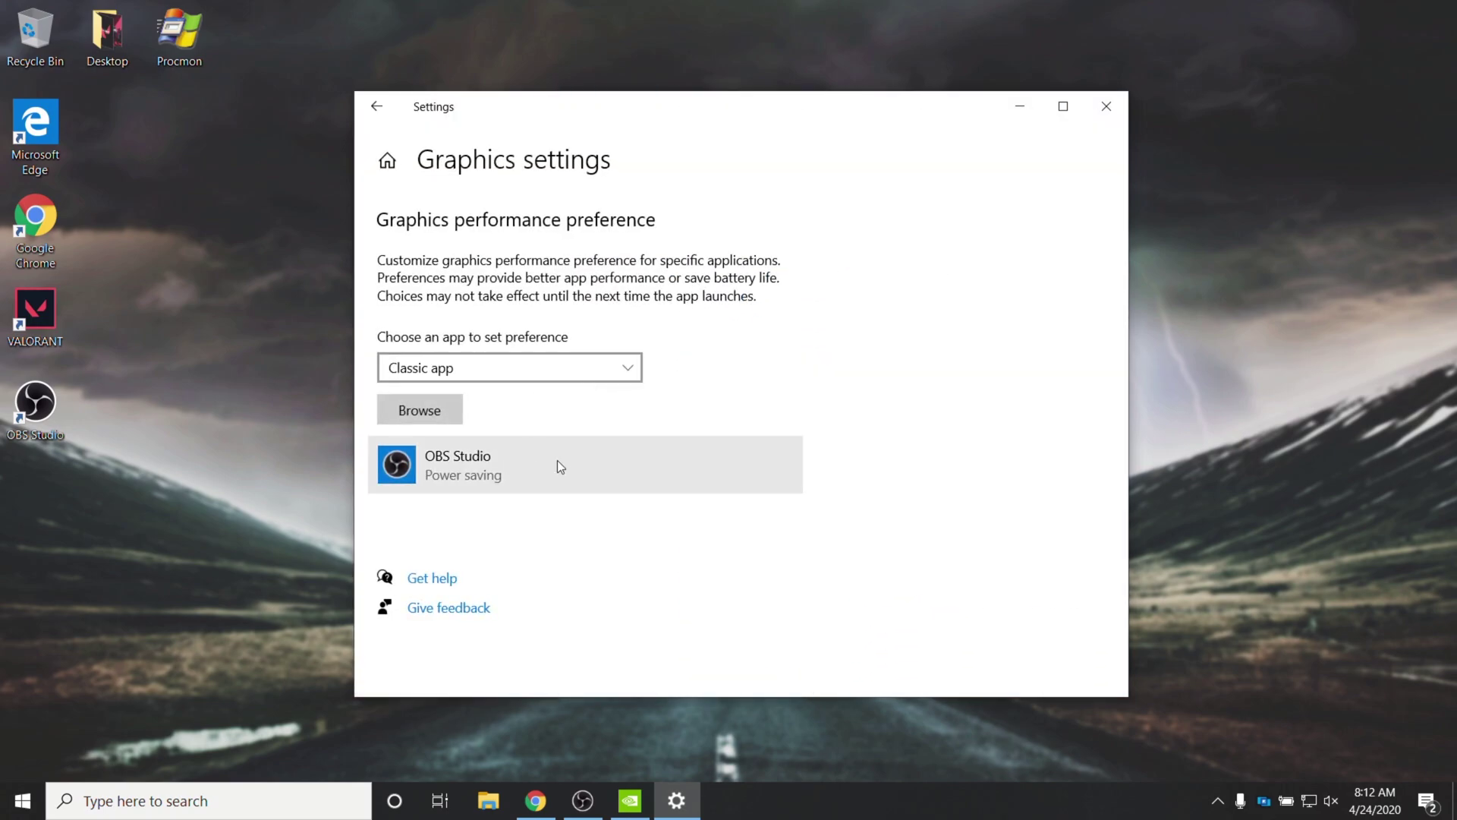
Step: Add obs64 from obs-studio\bin\64bit as a Classic app
left_click(503, 378)
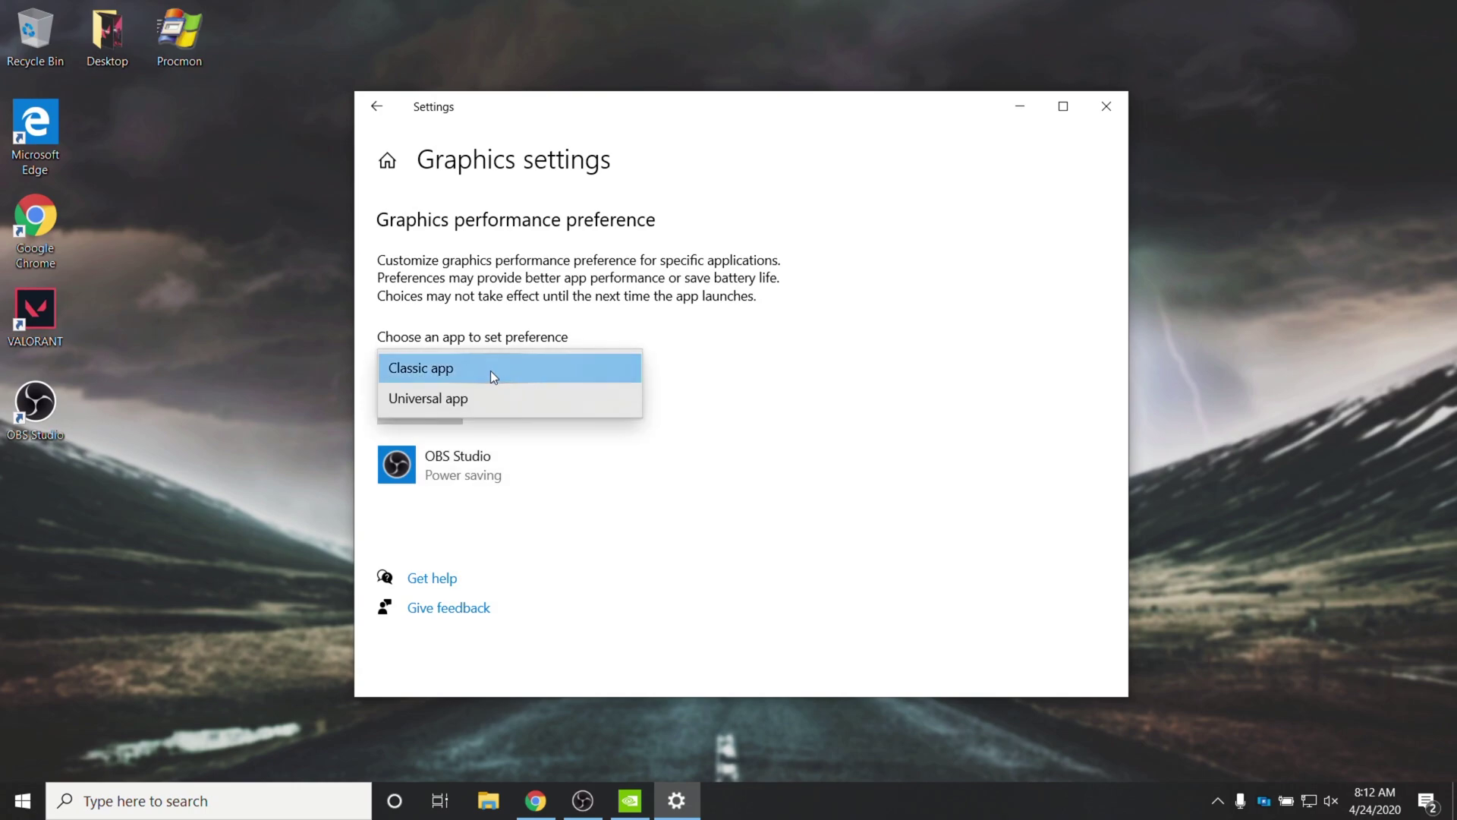
left_click(497, 374)
left_click(460, 410)
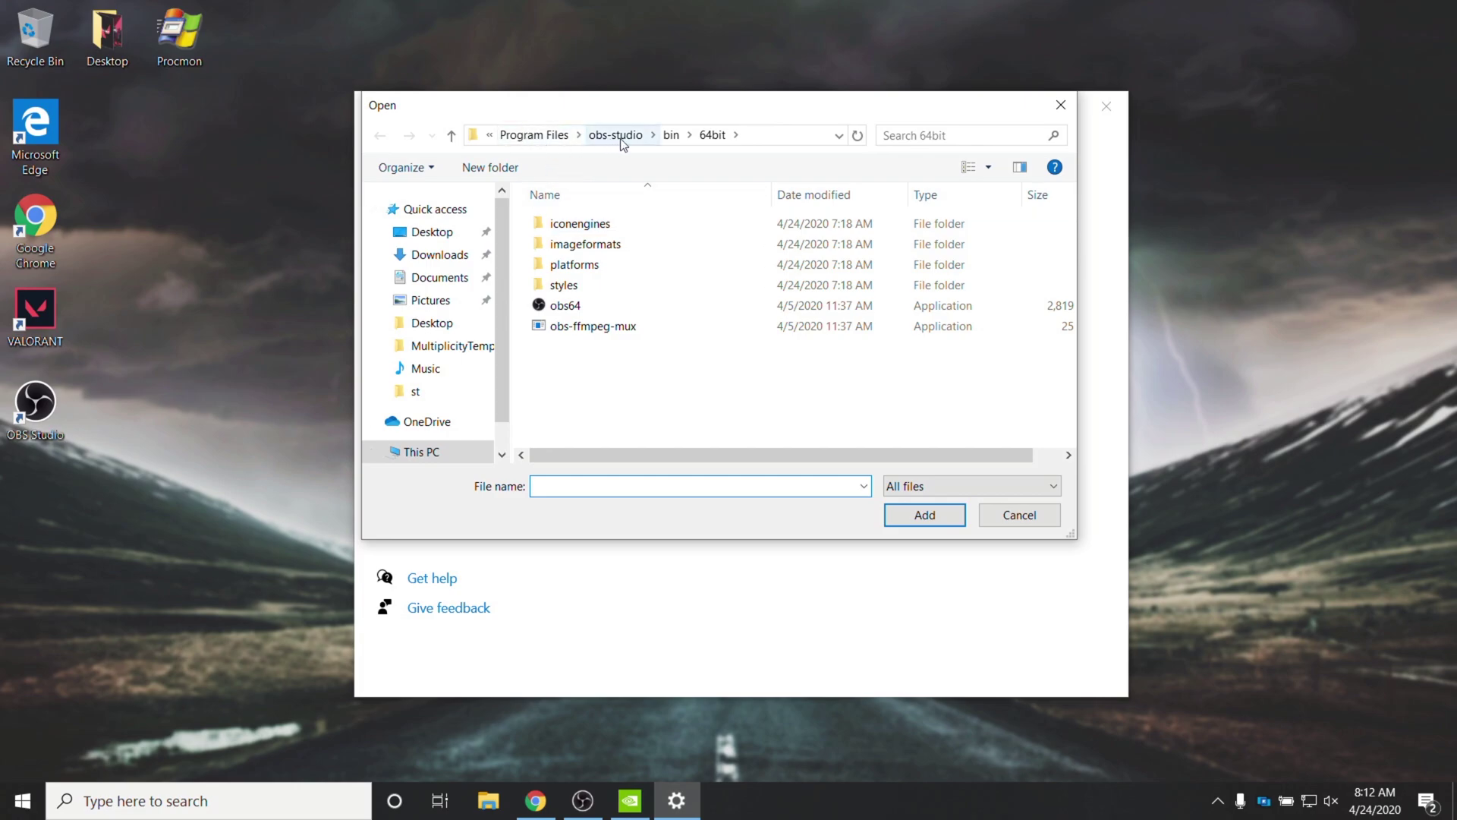
double_click(622, 307)
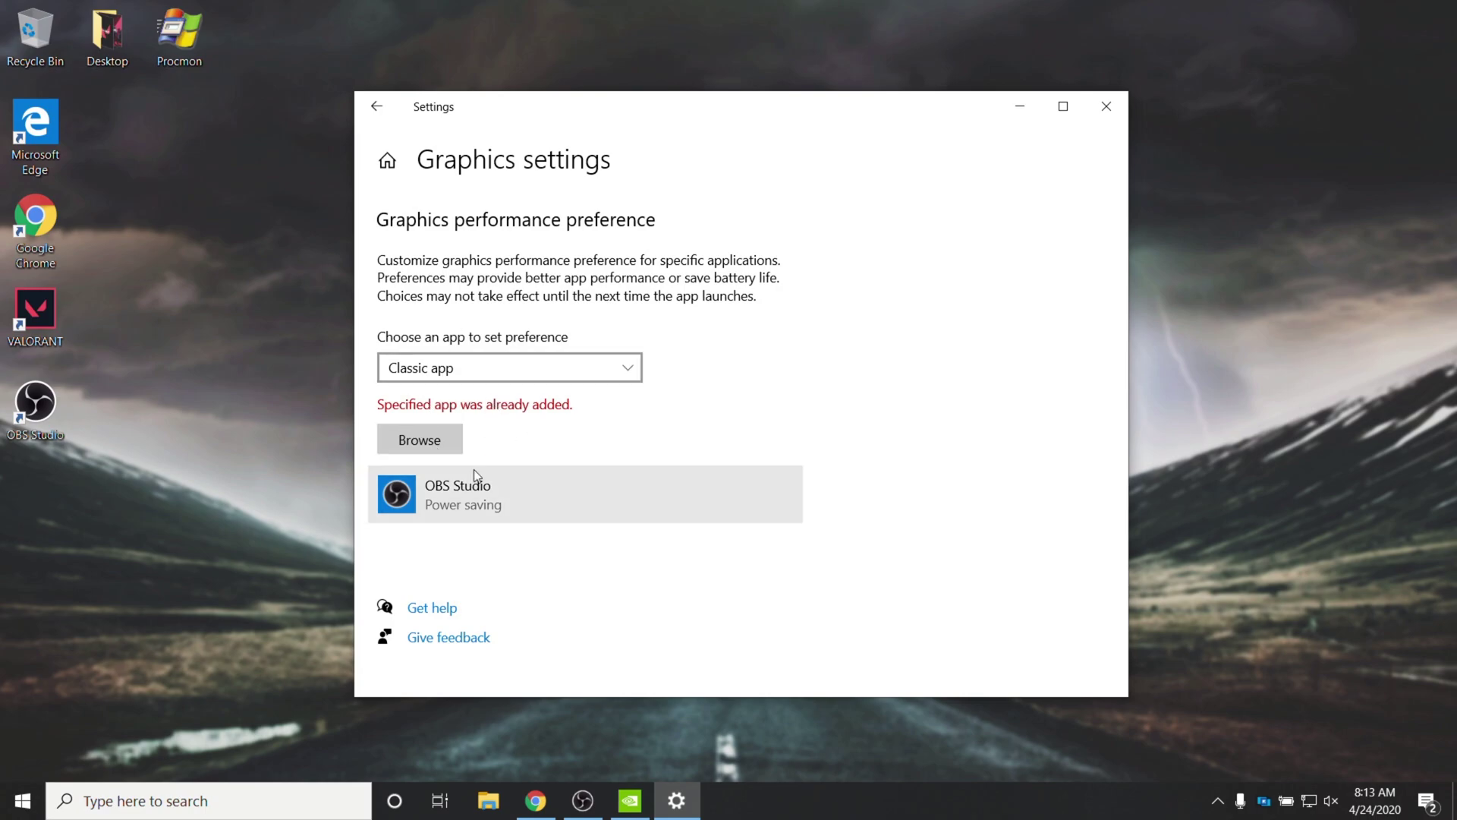
Step: Try OBS Studio's graphics preference options, cancel leaving Power saving, and close Settings
left_click(580, 501)
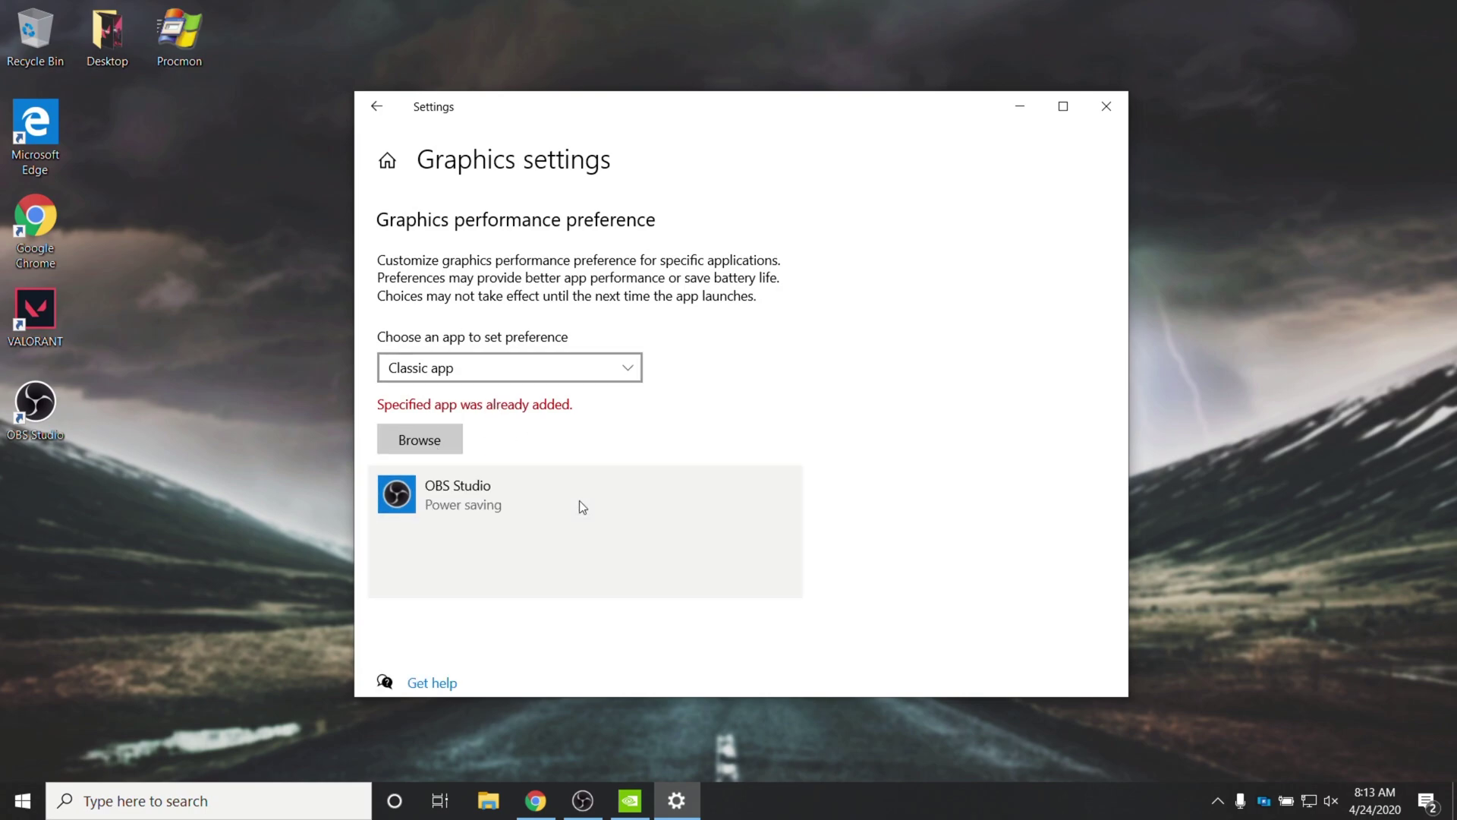
left_click(643, 565)
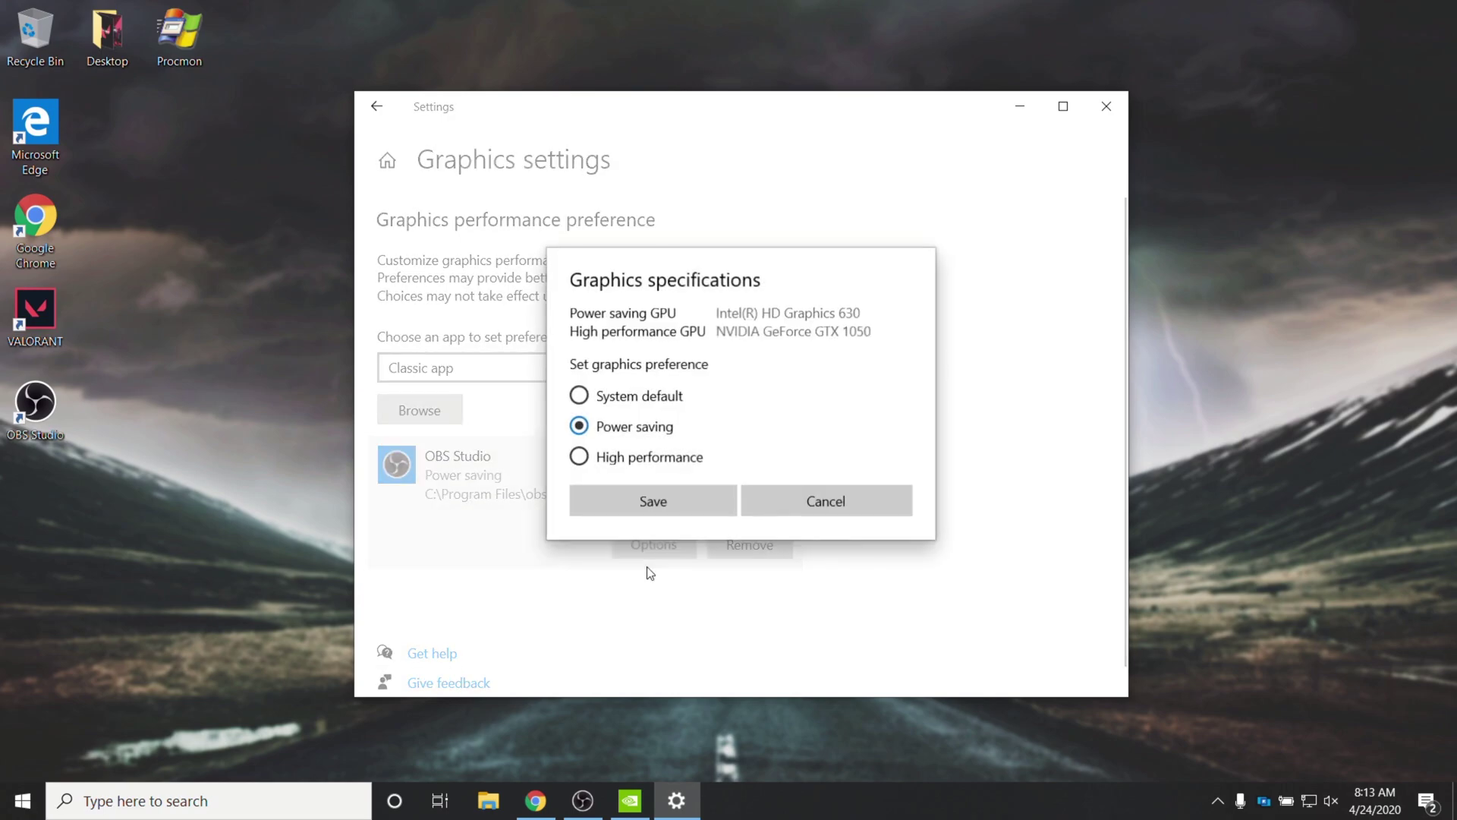
left_click(639, 401)
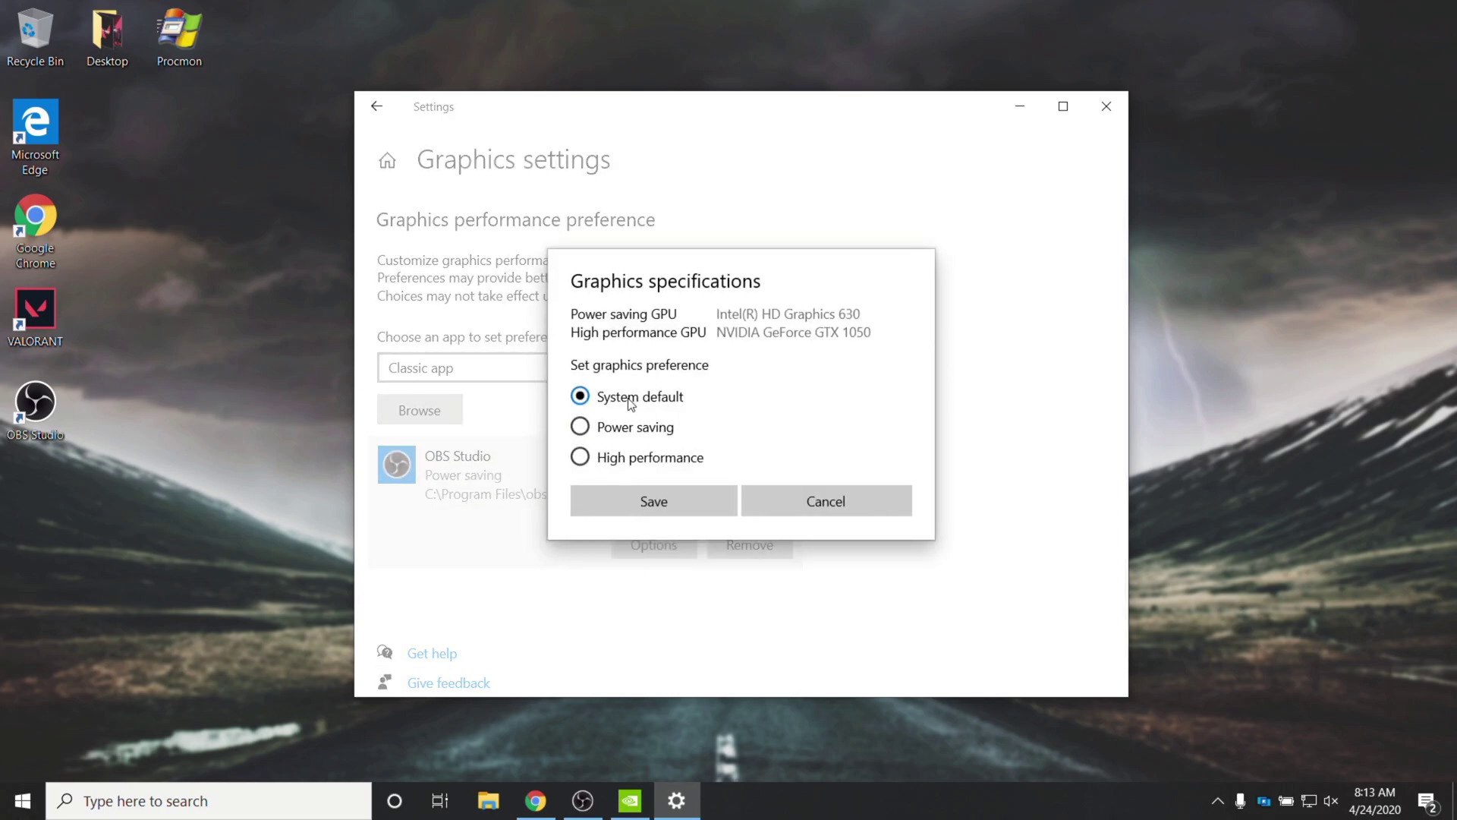
left_click(630, 459)
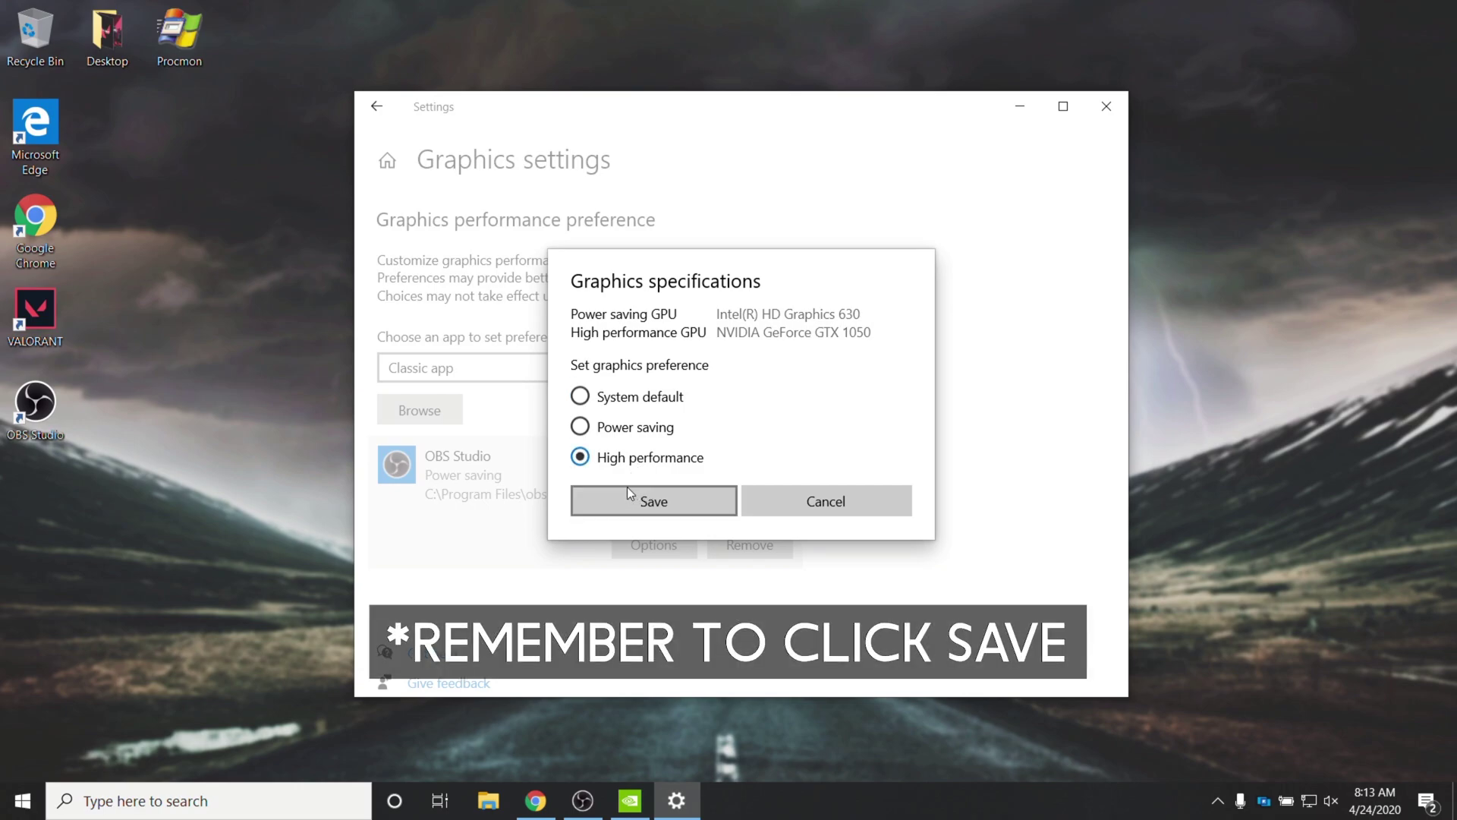
left_click(648, 430)
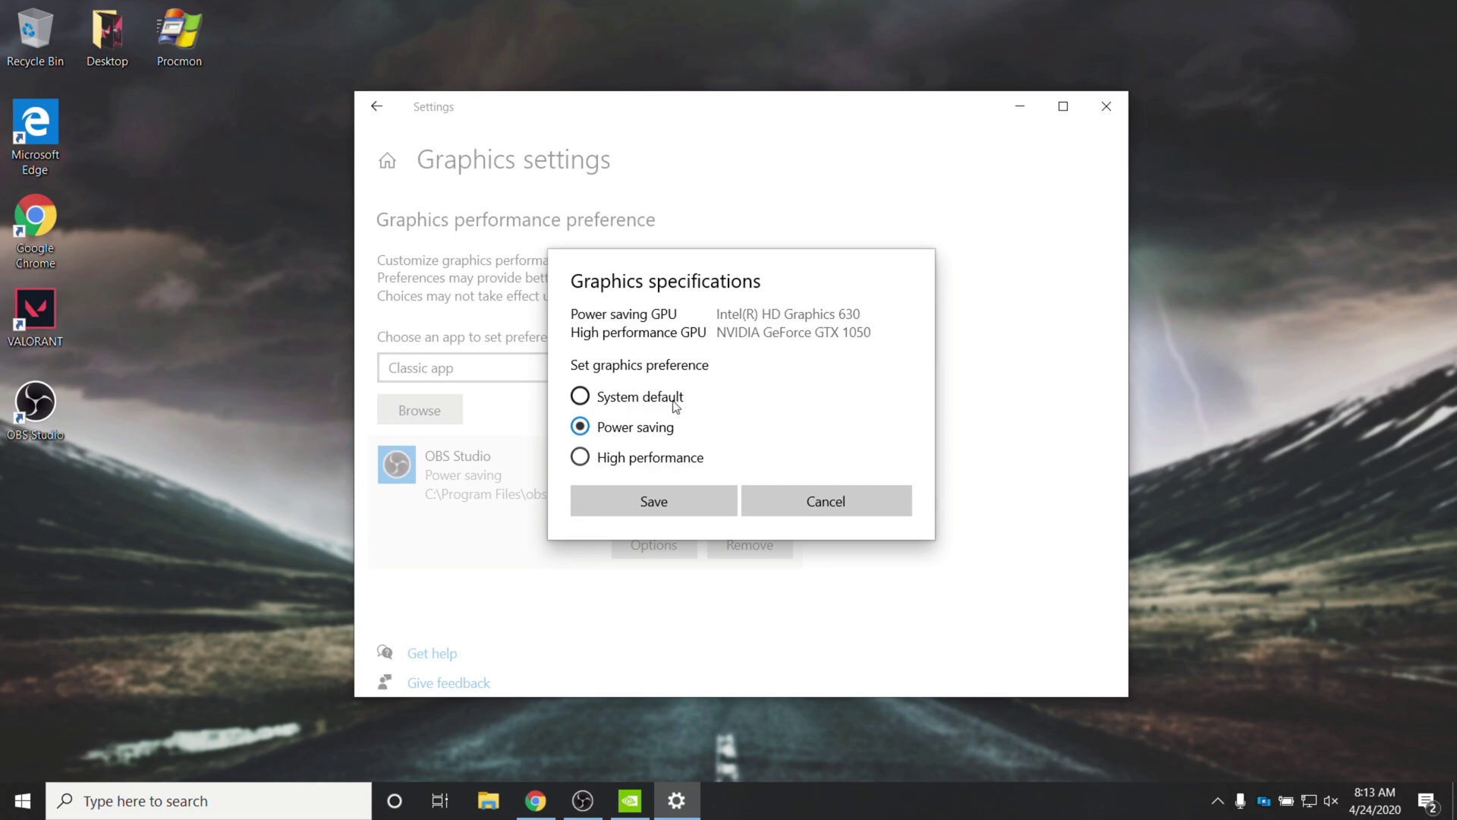
left_click(790, 513)
left_click(1106, 106)
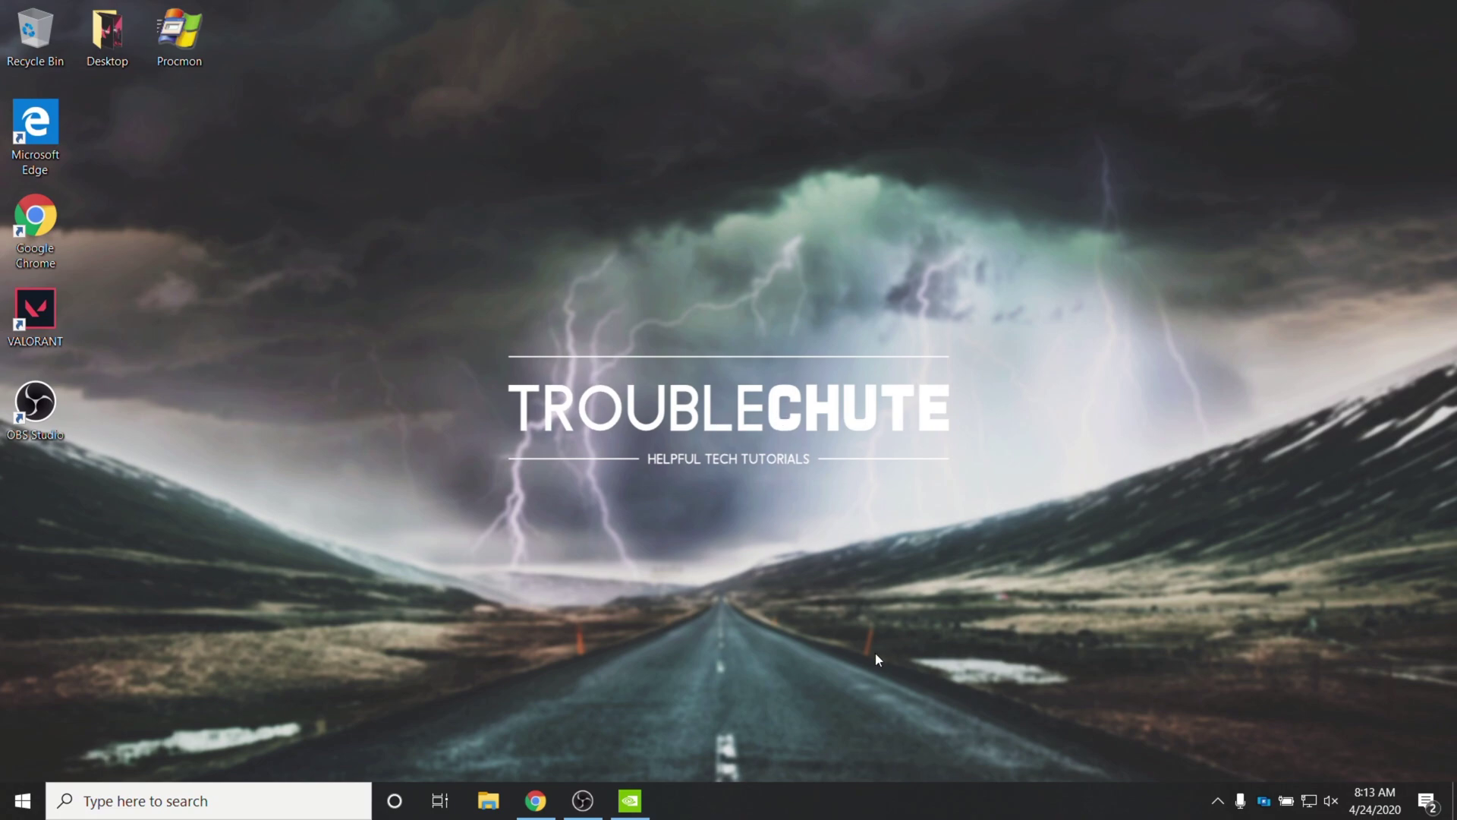
Step: Confirm OBS keeps the High-performance NVIDIA processor in NVIDIA Control Panel, then close it
left_click(629, 800)
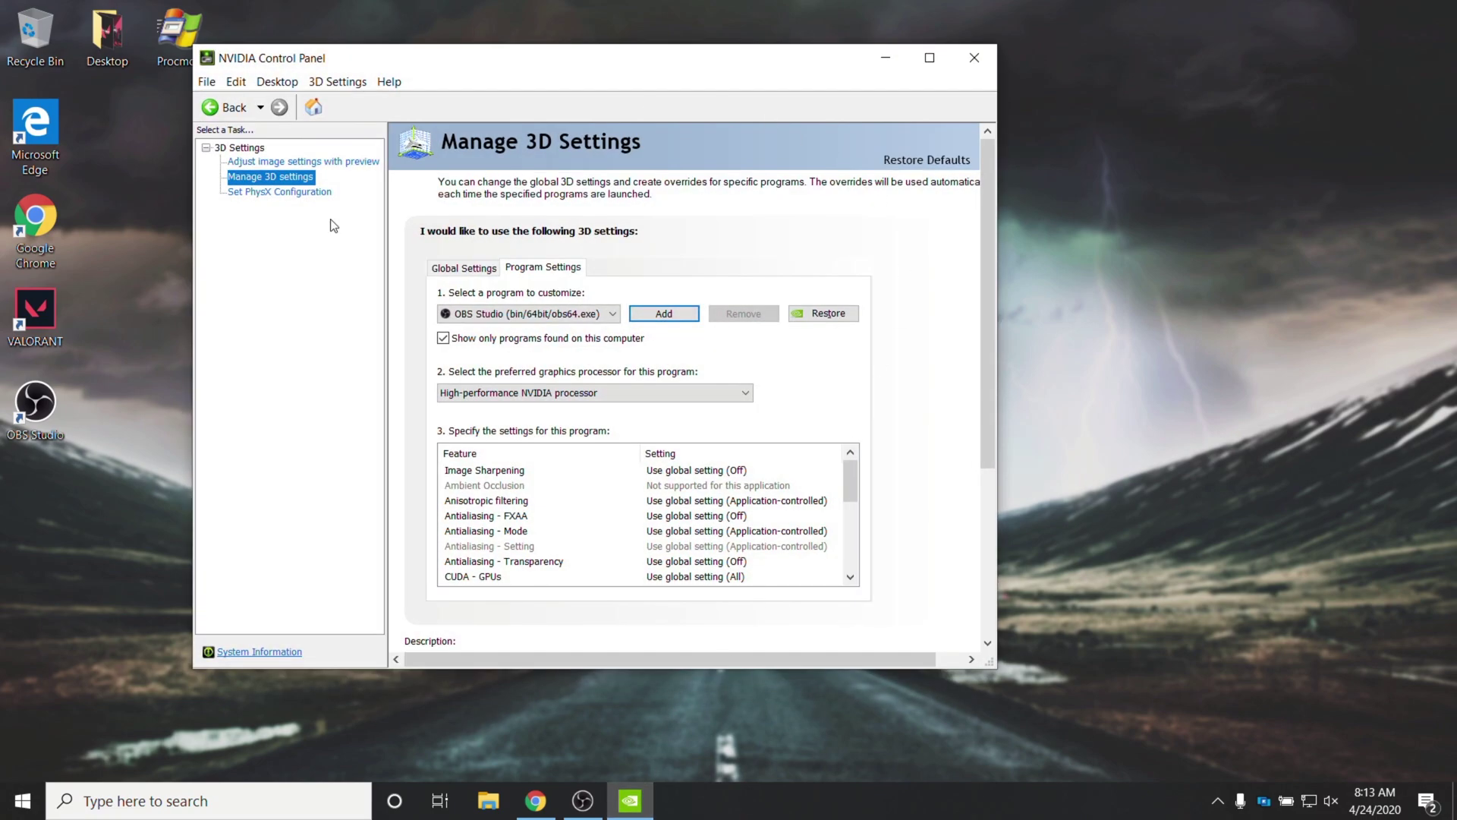
left_click(725, 391)
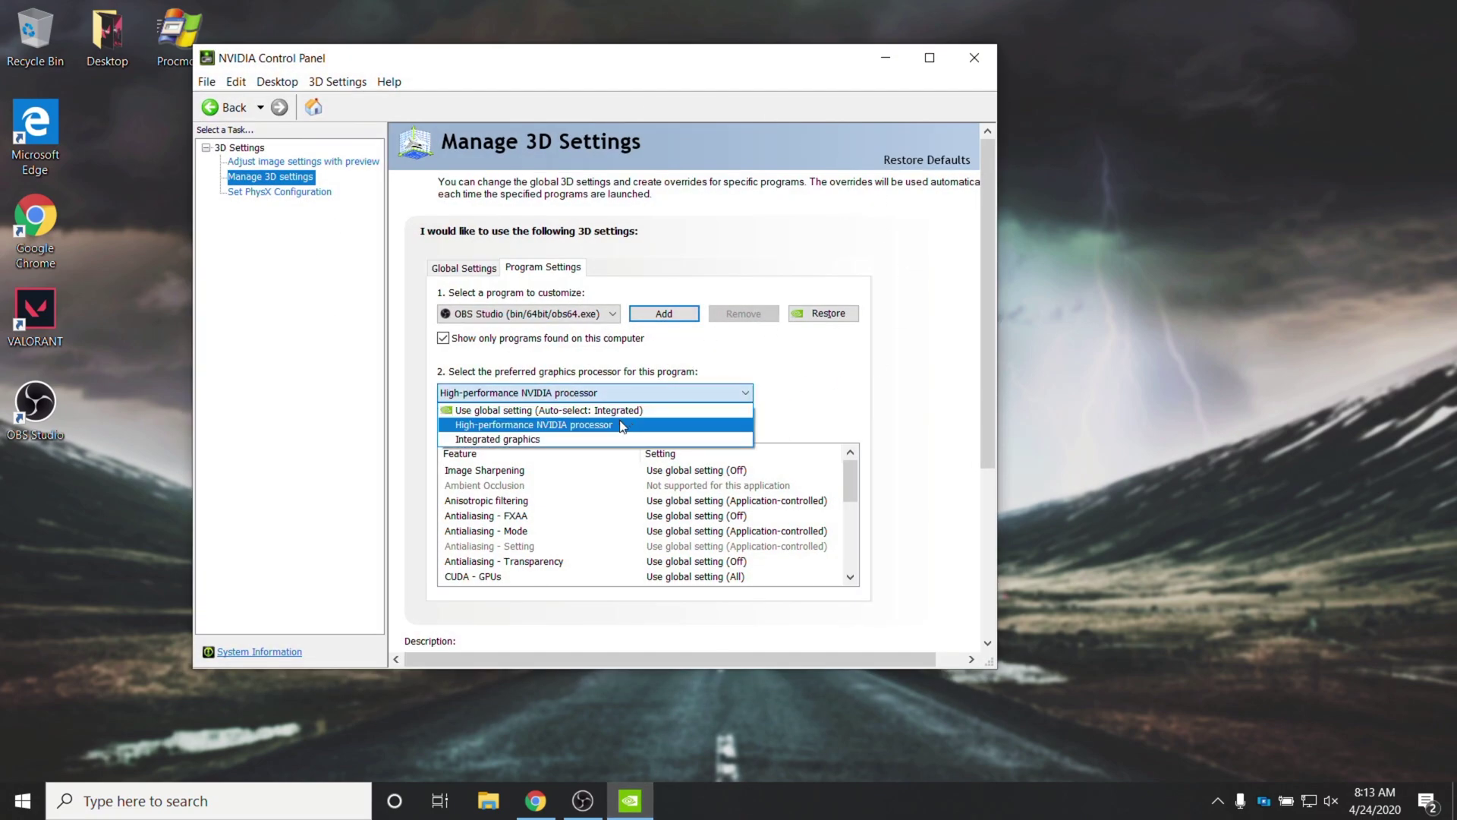
left_click(742, 357)
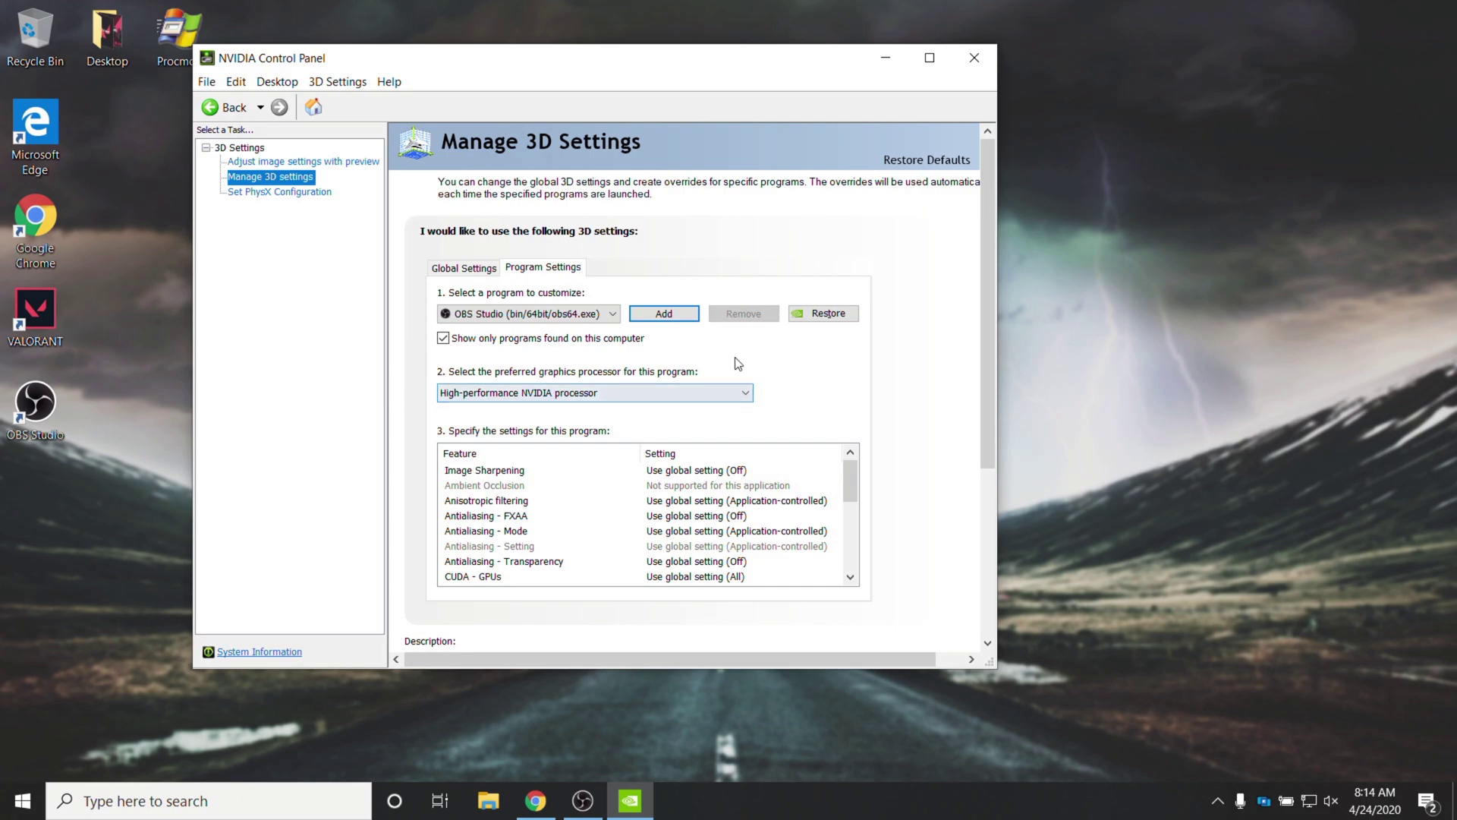
left_click(713, 393)
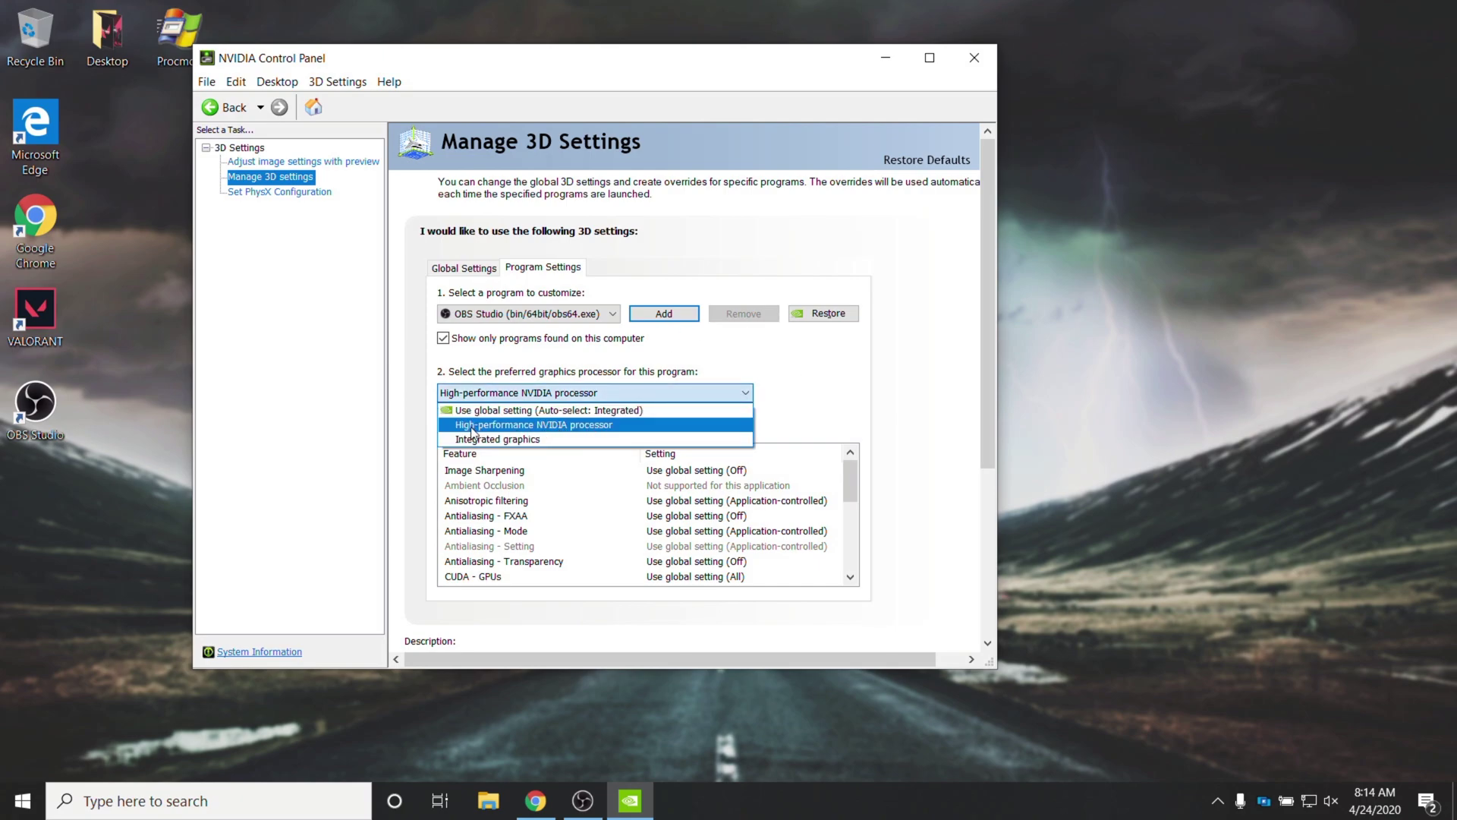
left_click(550, 425)
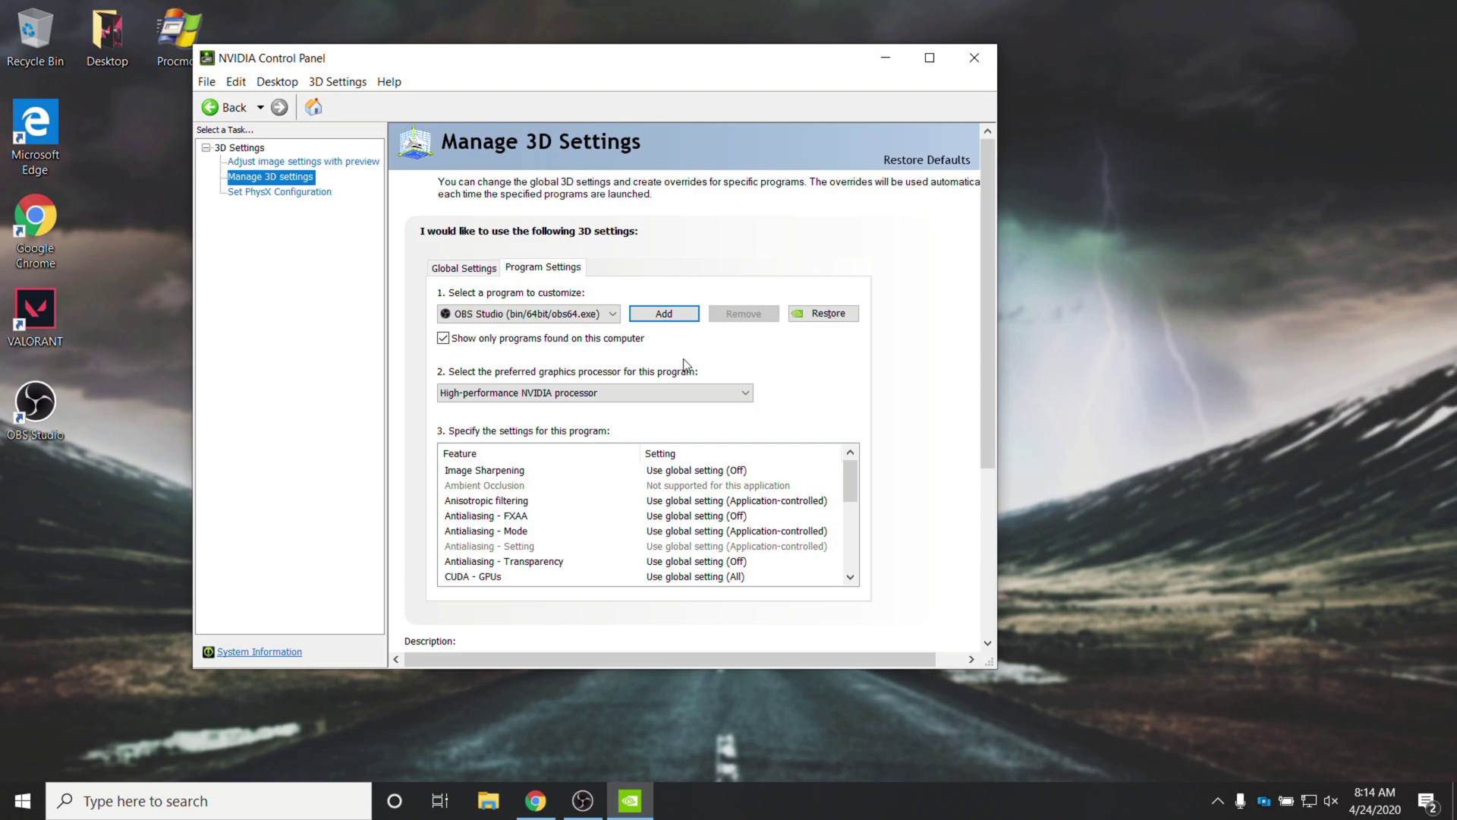
key("alt+F4")
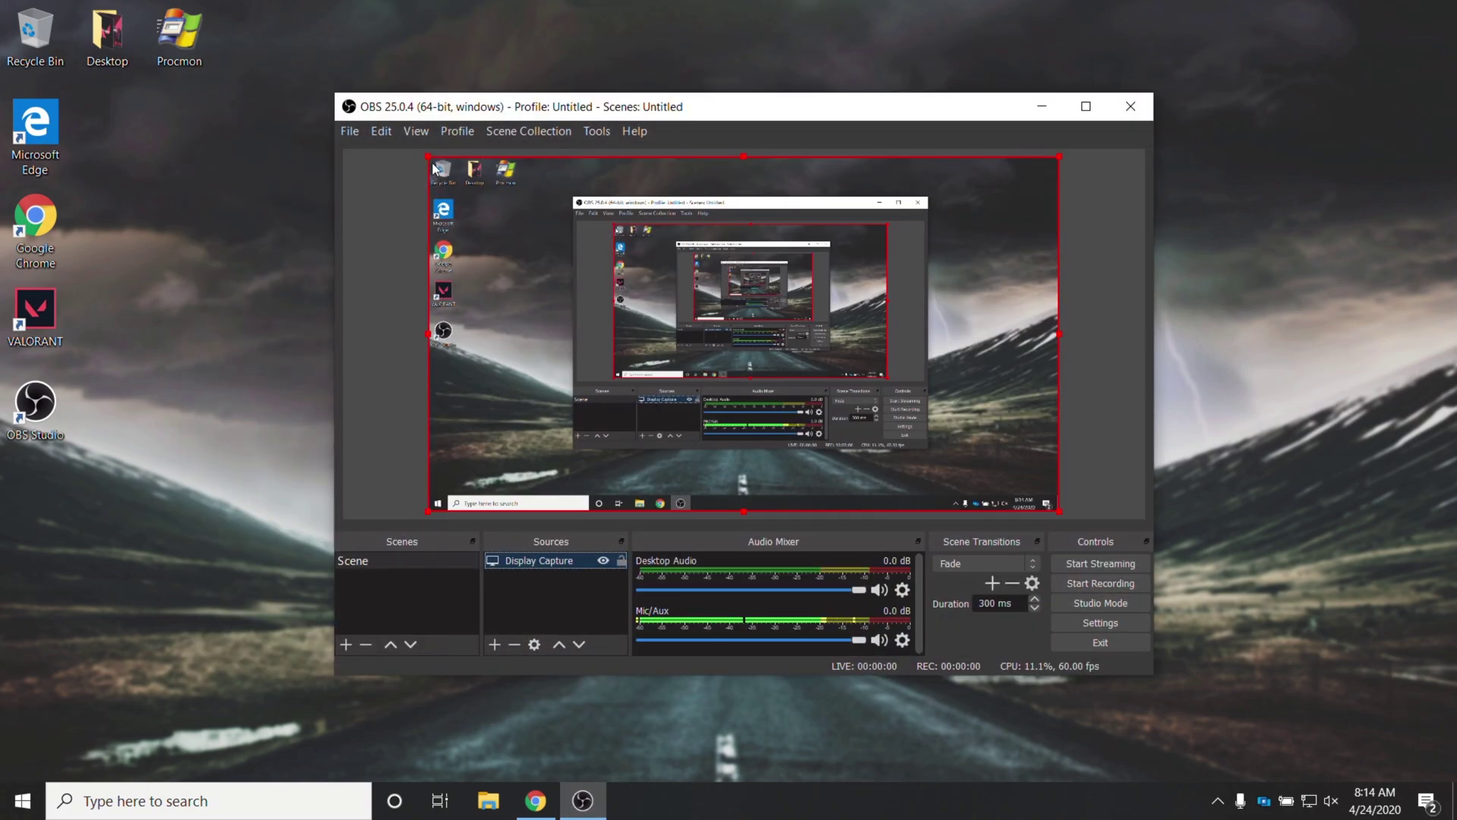
Step: Apply Transform > Fit to screen and Center to screen to the Display Capture source
right_click(561, 562)
mouse_move(623, 395)
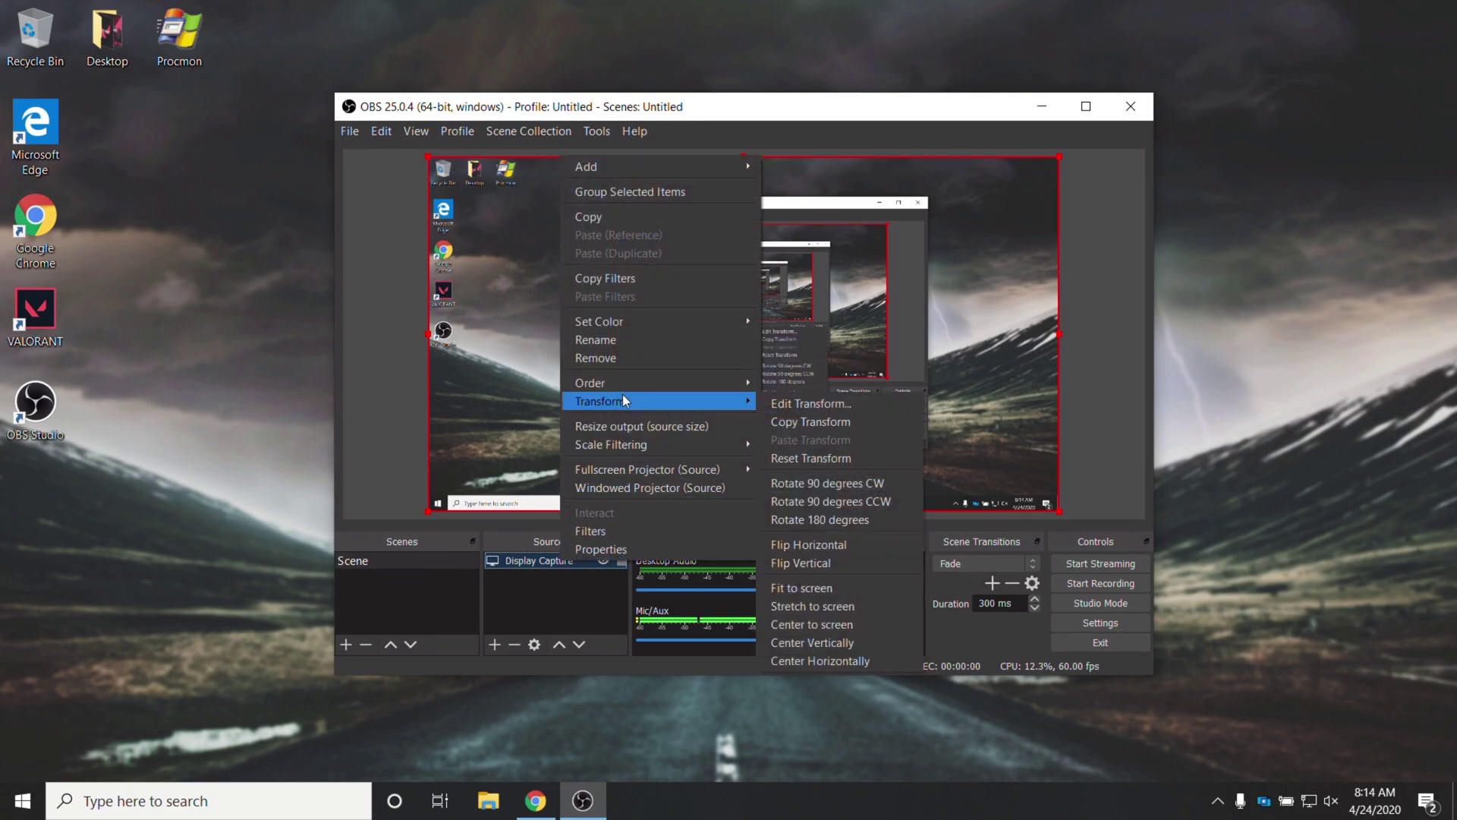
left_click(839, 593)
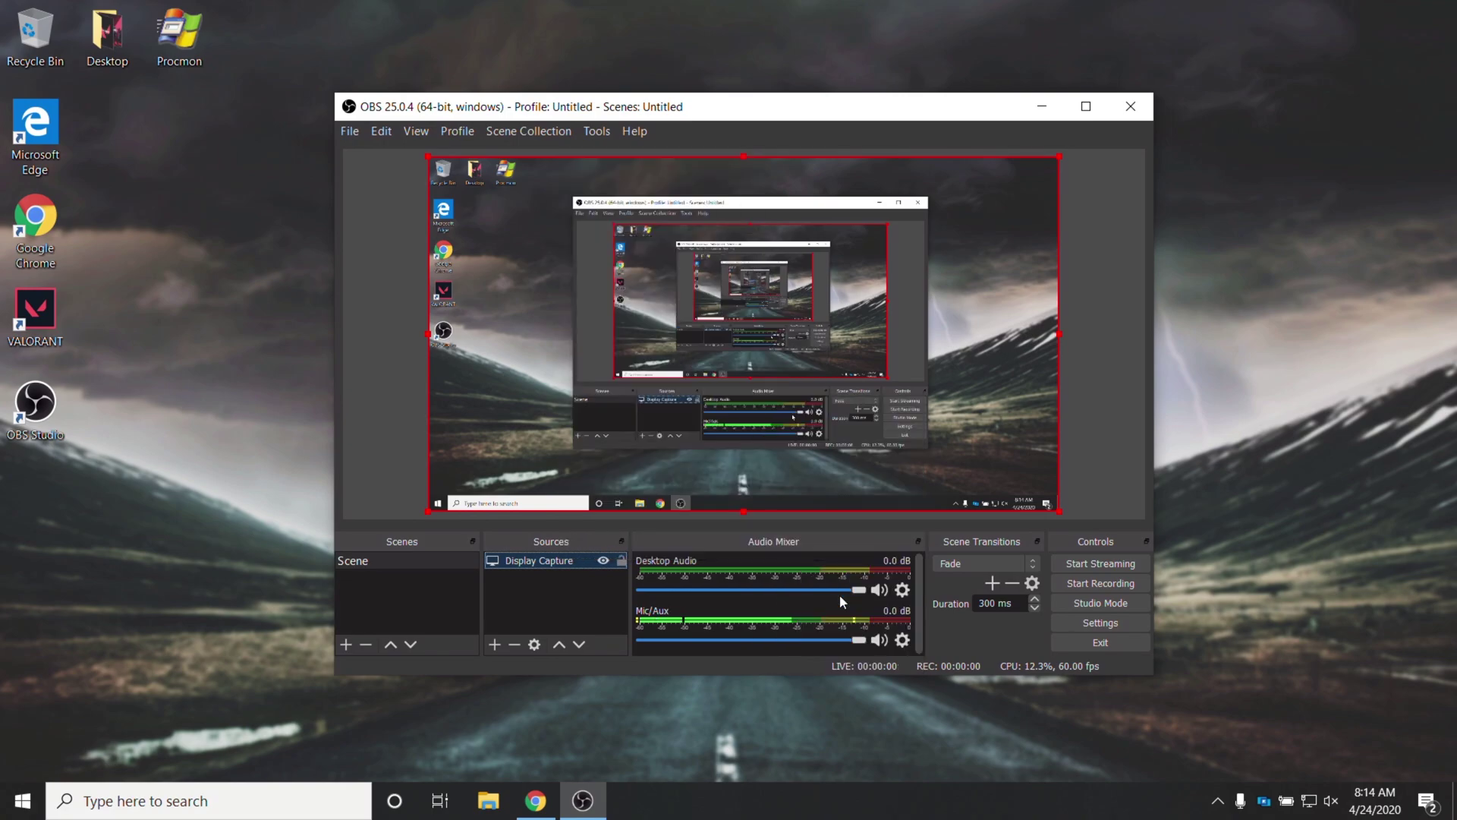
right_click(530, 563)
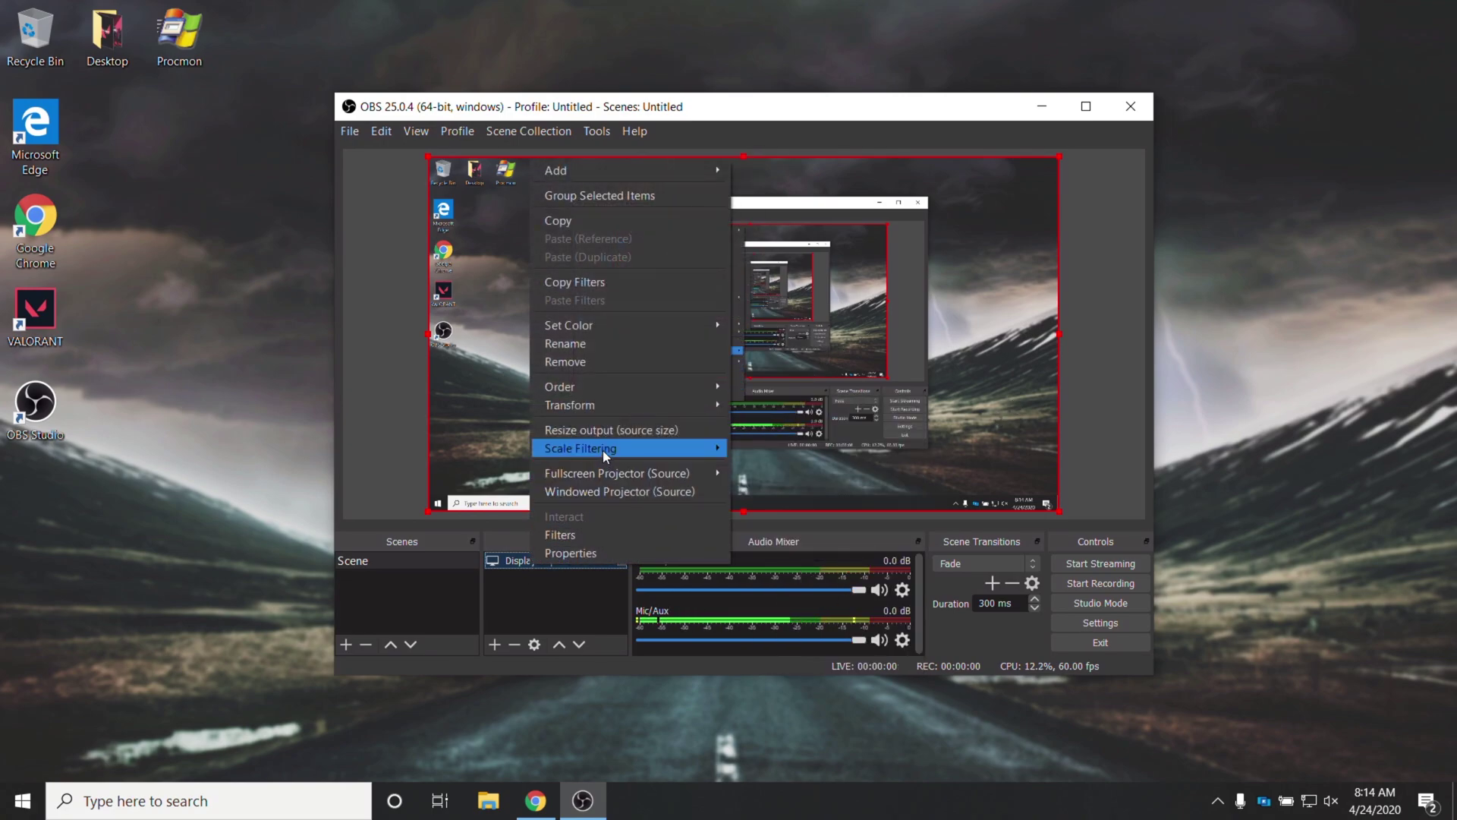
mouse_move(599, 411)
left_click(823, 631)
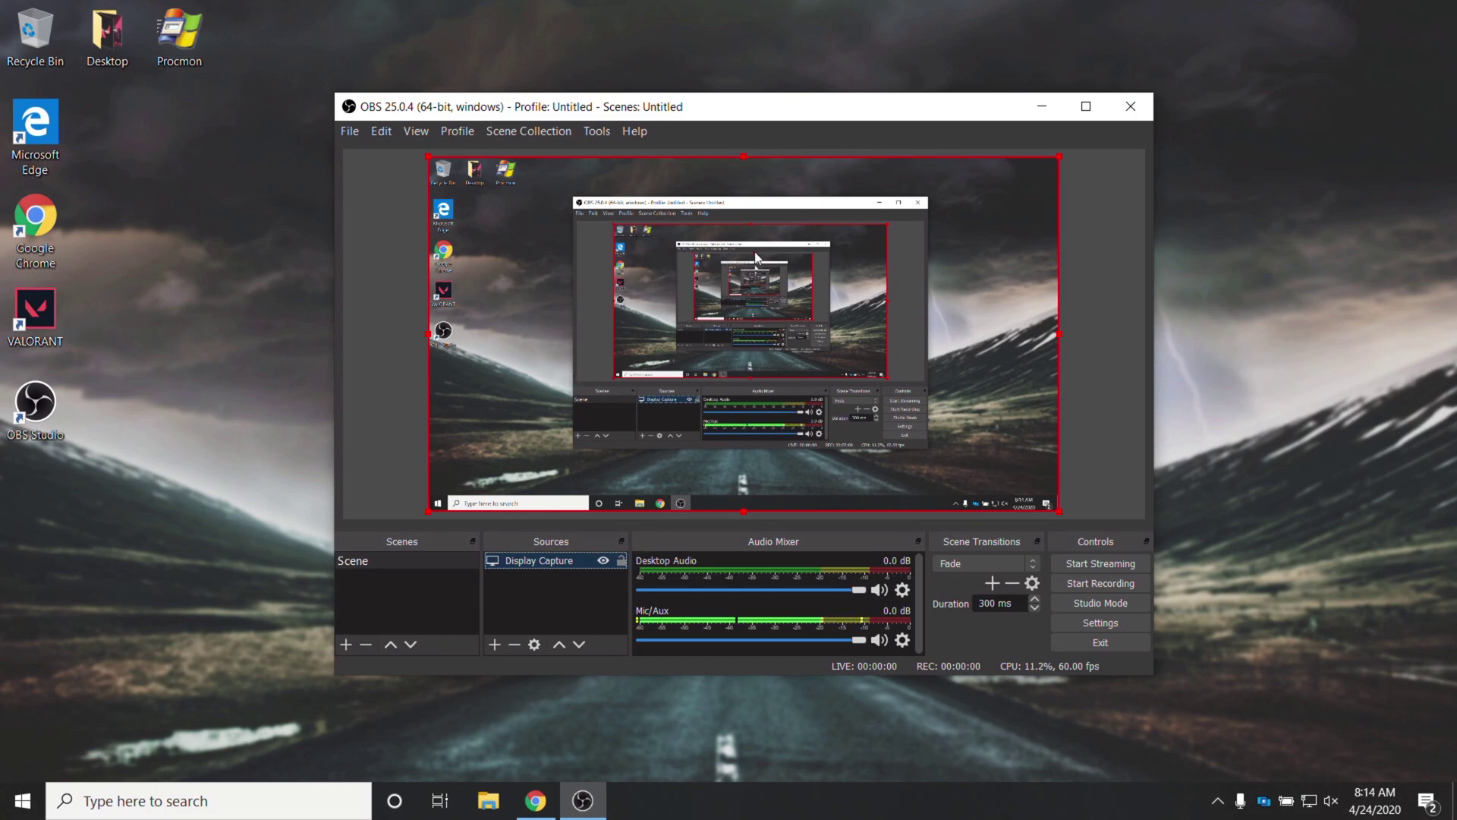
left_click(1042, 107)
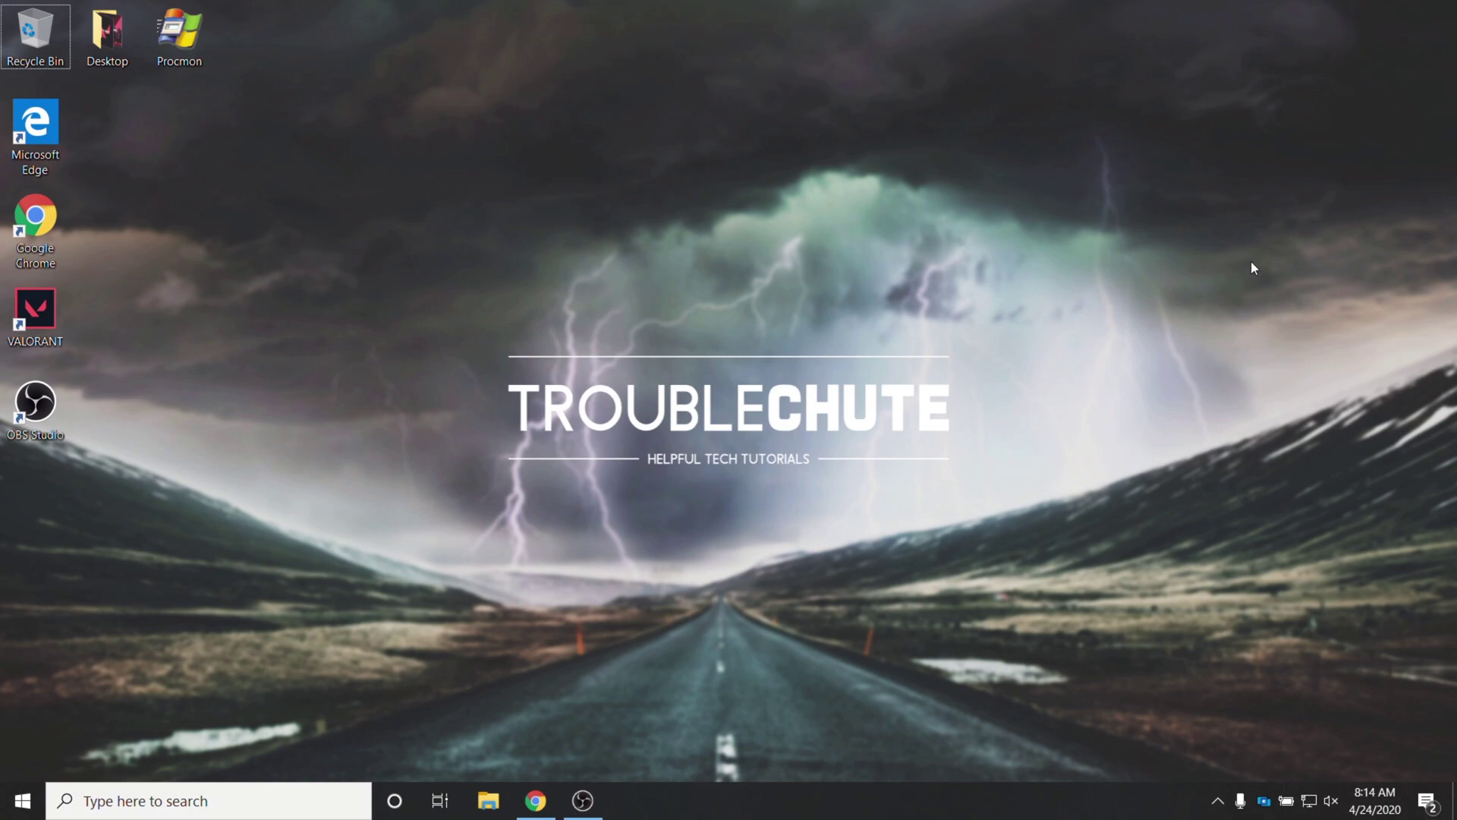